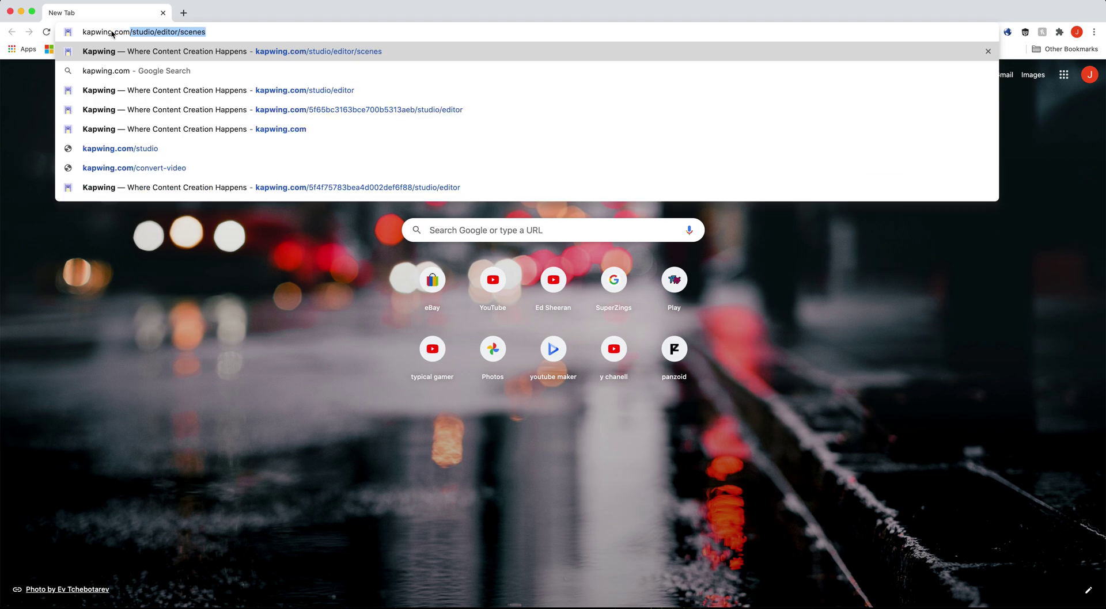
Step: Load the kapwing.com website in the browser, without the suggested studio editor path
double_click(144, 32)
drag(130, 33, 219, 35)
key(BackSpace)
key(Return)
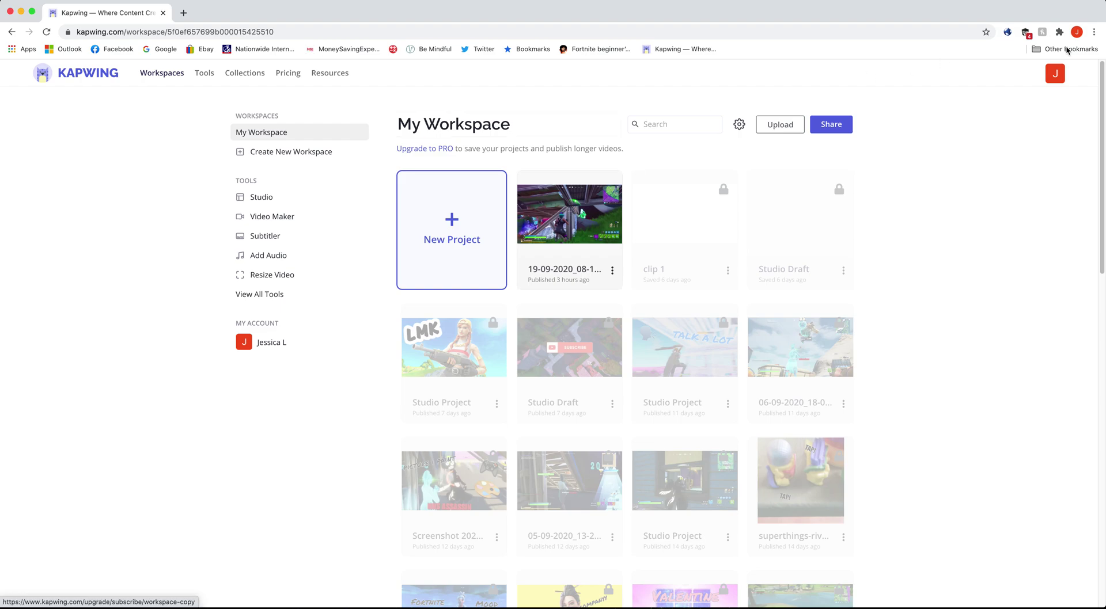
Step: Create a new project with a blank canvas in the Studio from My Workspace
click(1054, 74)
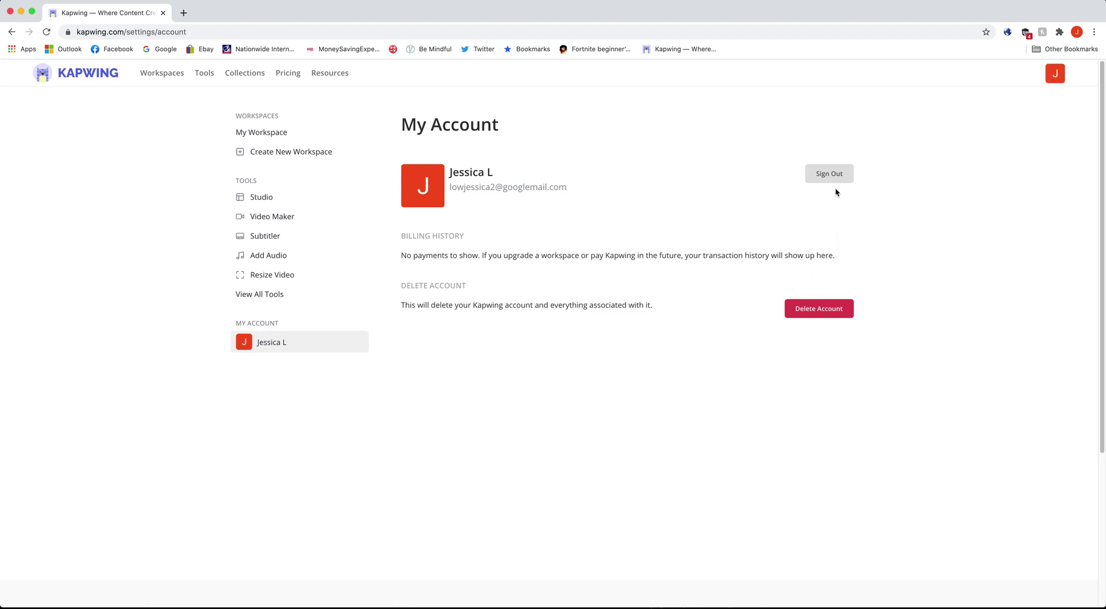
click(165, 80)
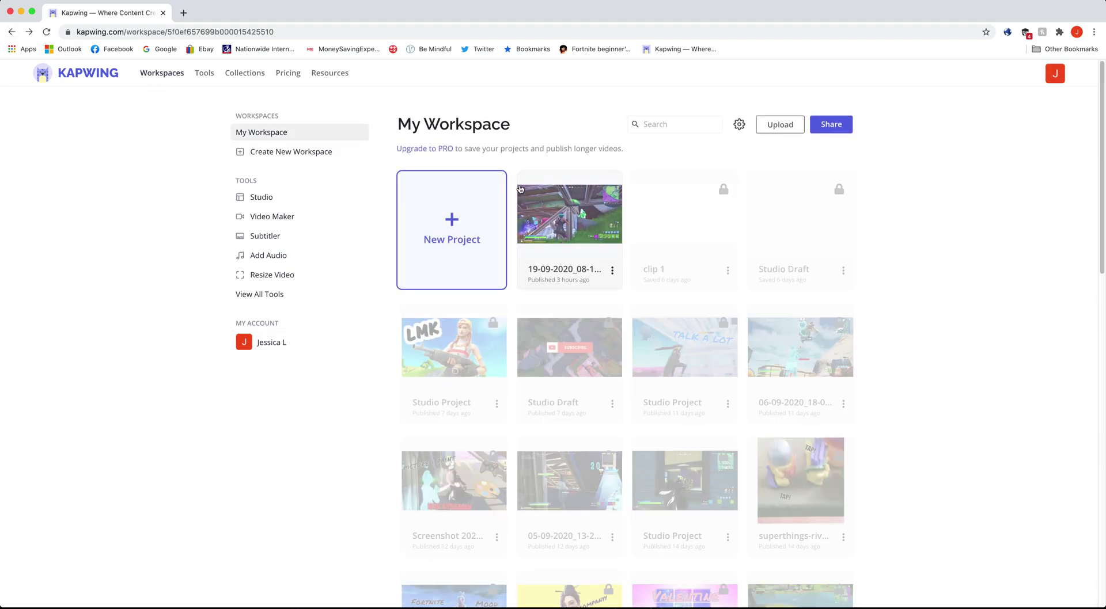
click(443, 219)
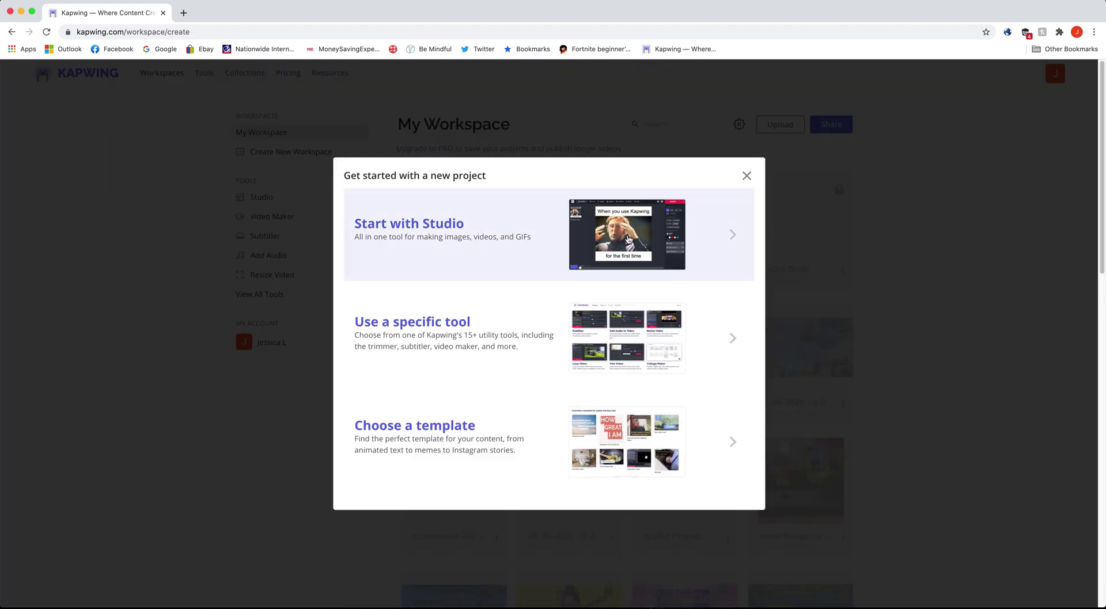
click(628, 239)
click(453, 361)
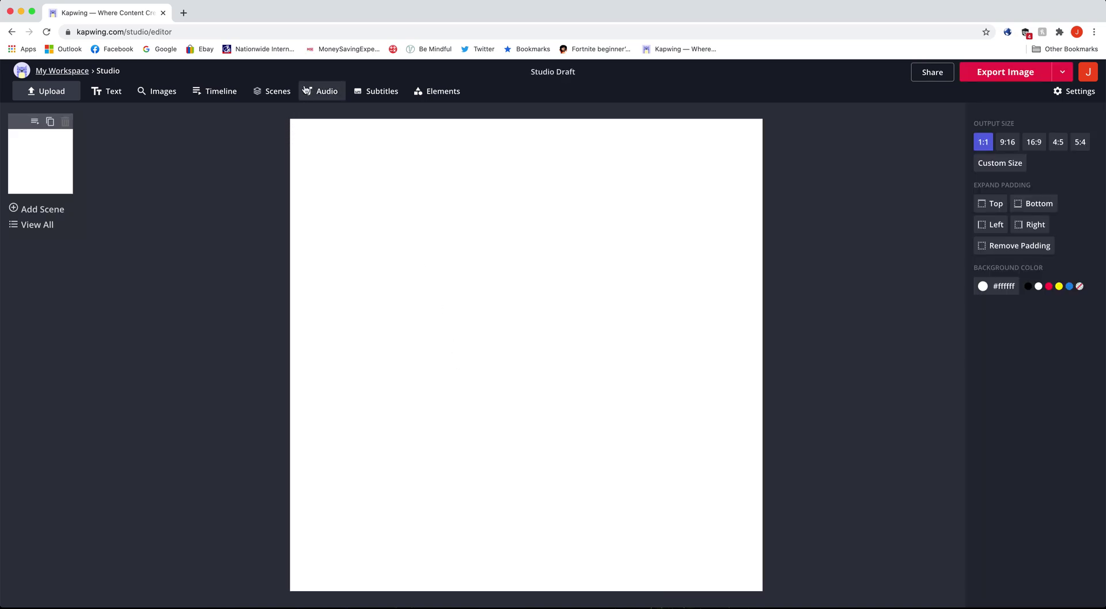
Step: Open the project's audio settings, and load youtube.com in a new browser tab
click(326, 94)
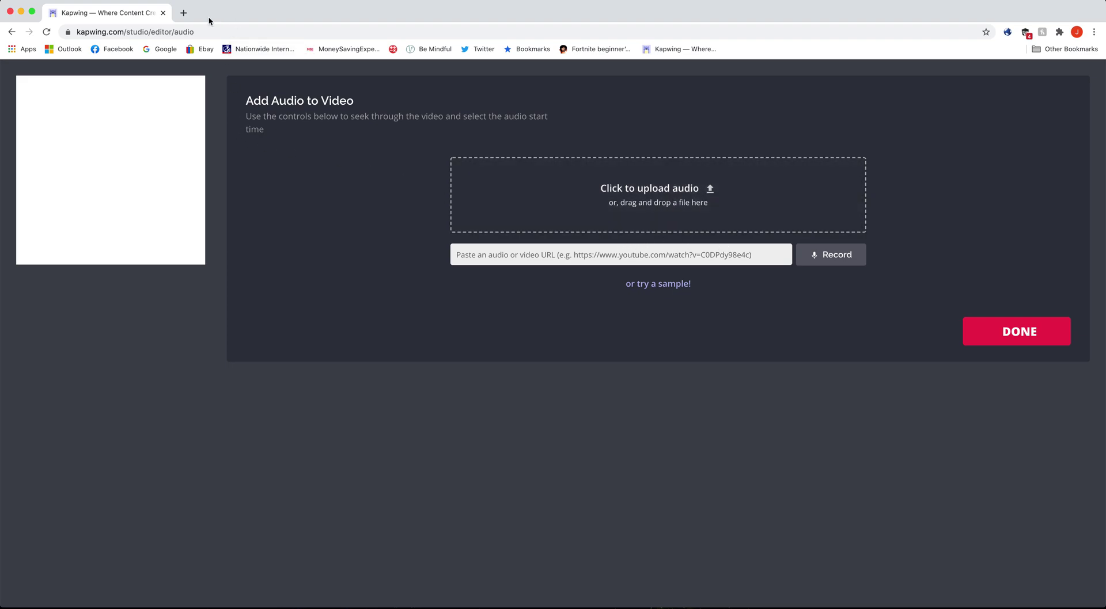
click(183, 13)
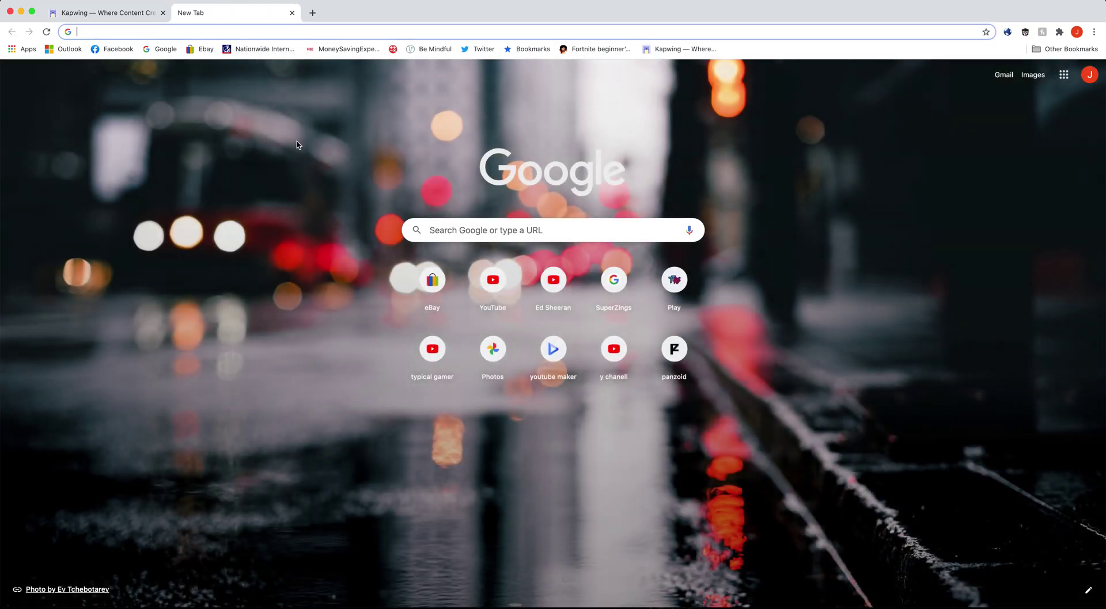
text(youtube.com)
key(Return)
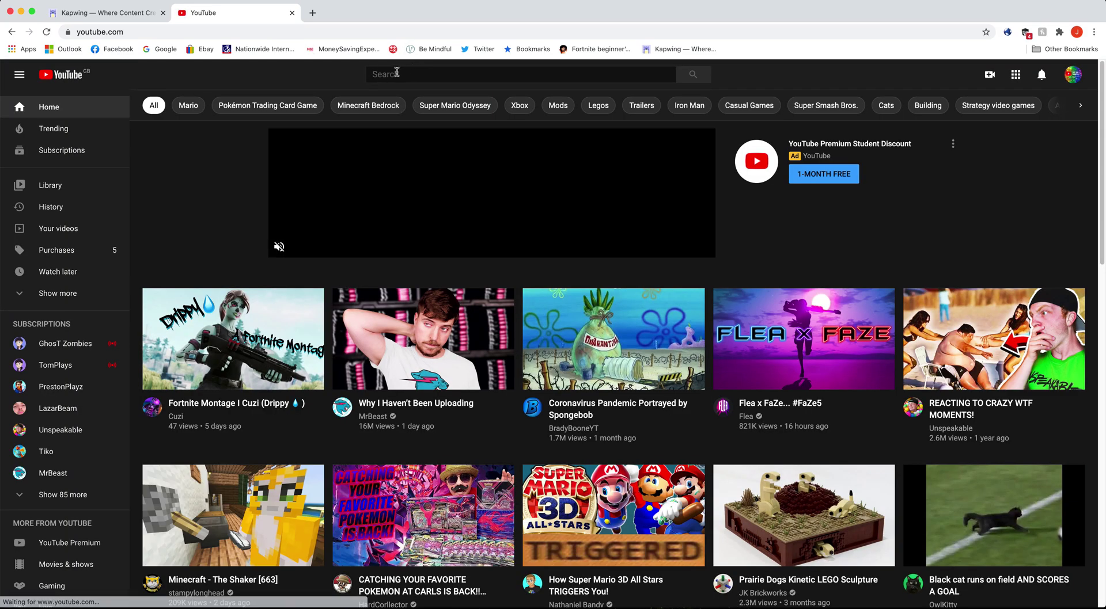
Step: Switch the YouTube account to the Epic Beats channel and open its channel page
click(417, 75)
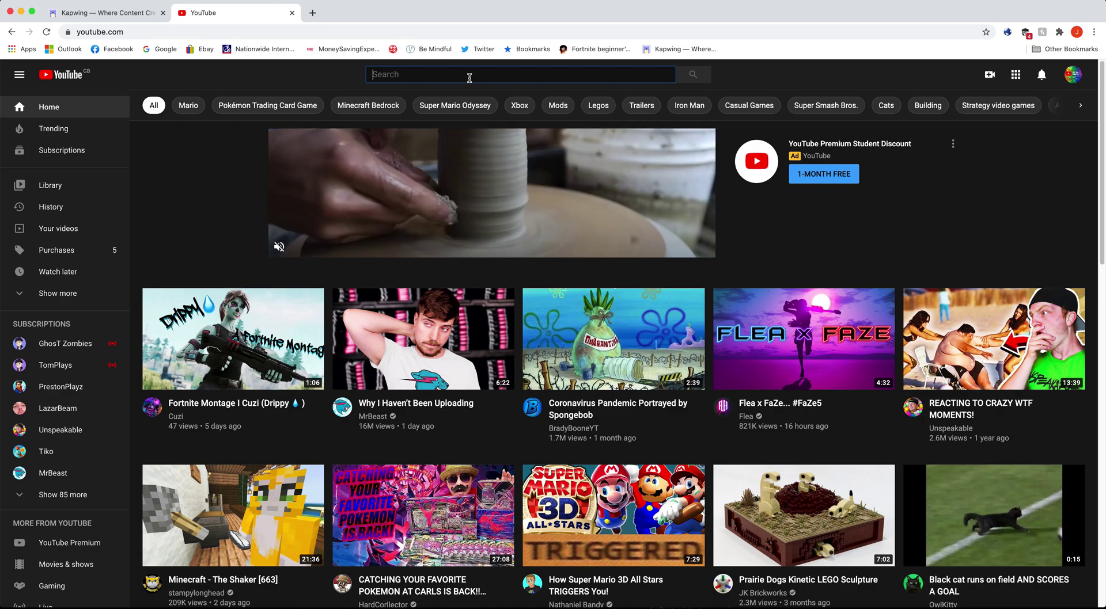
click(1073, 81)
click(1001, 209)
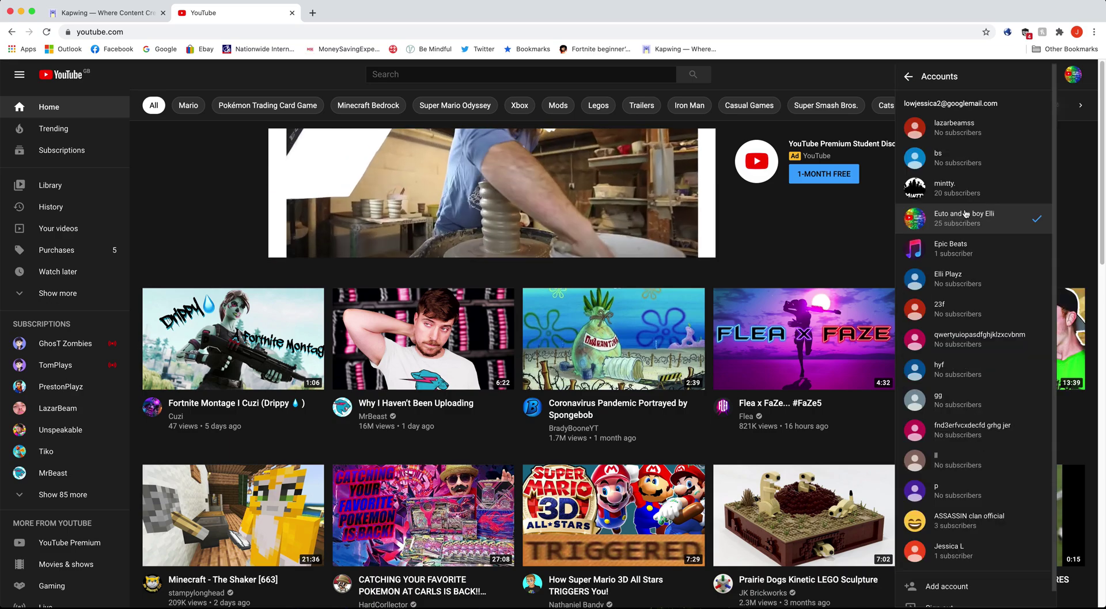
click(960, 246)
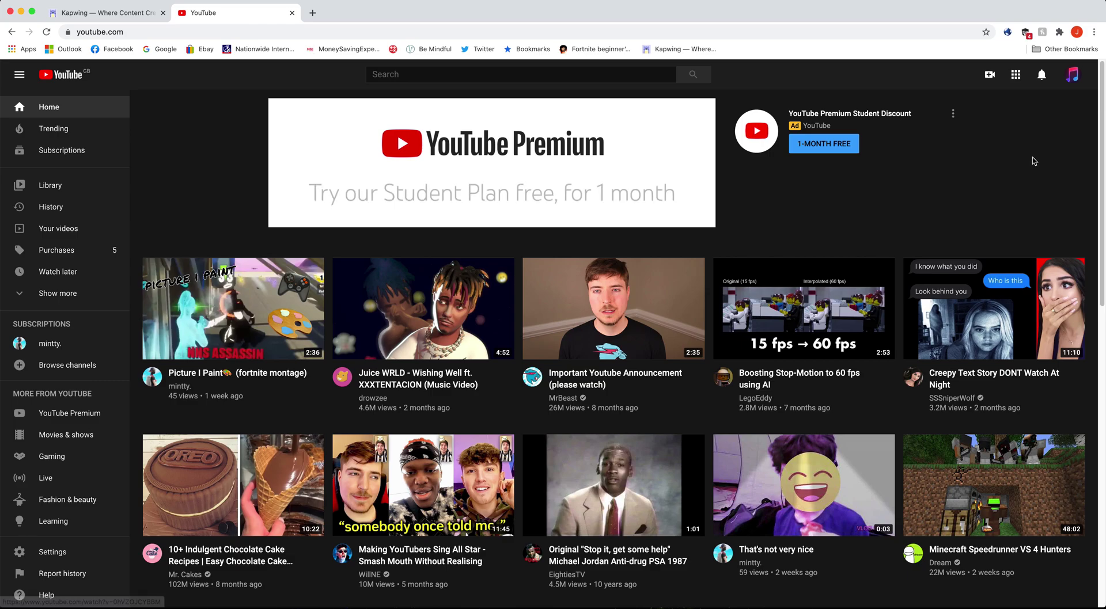
click(1074, 80)
click(1017, 148)
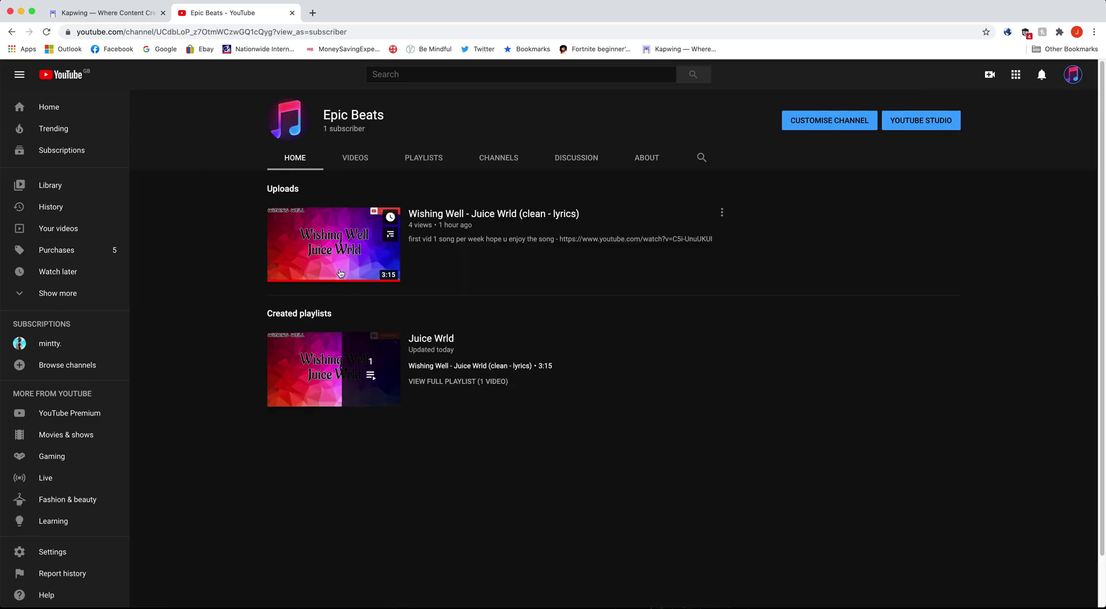
Step: Open the video "Wishing Well - Juice Wrld (clean - lyrics)", pause it and copy its URL
click(339, 269)
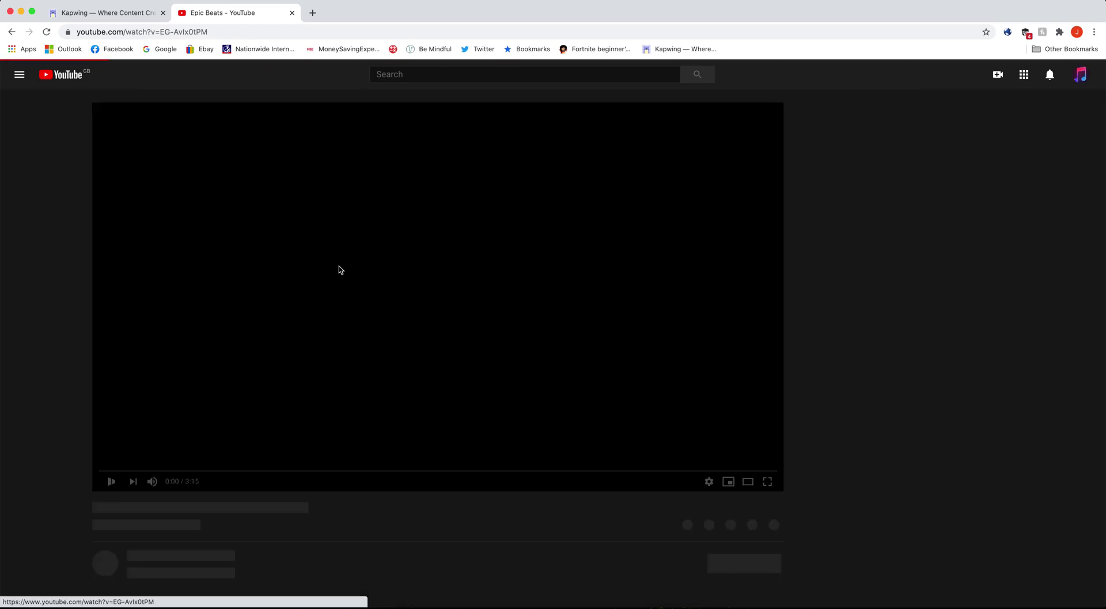
click(162, 148)
click(138, 31)
right_click(139, 32)
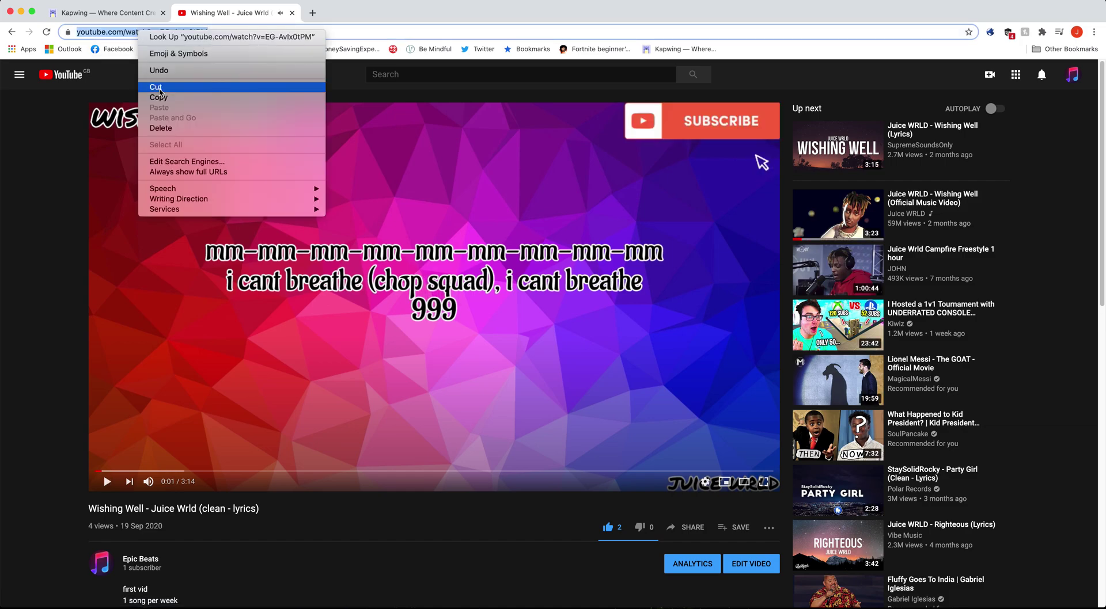
click(159, 96)
Step: Back in Kapwing, add the copied YouTube URL as the project's audio, preview it and save the audio
click(107, 13)
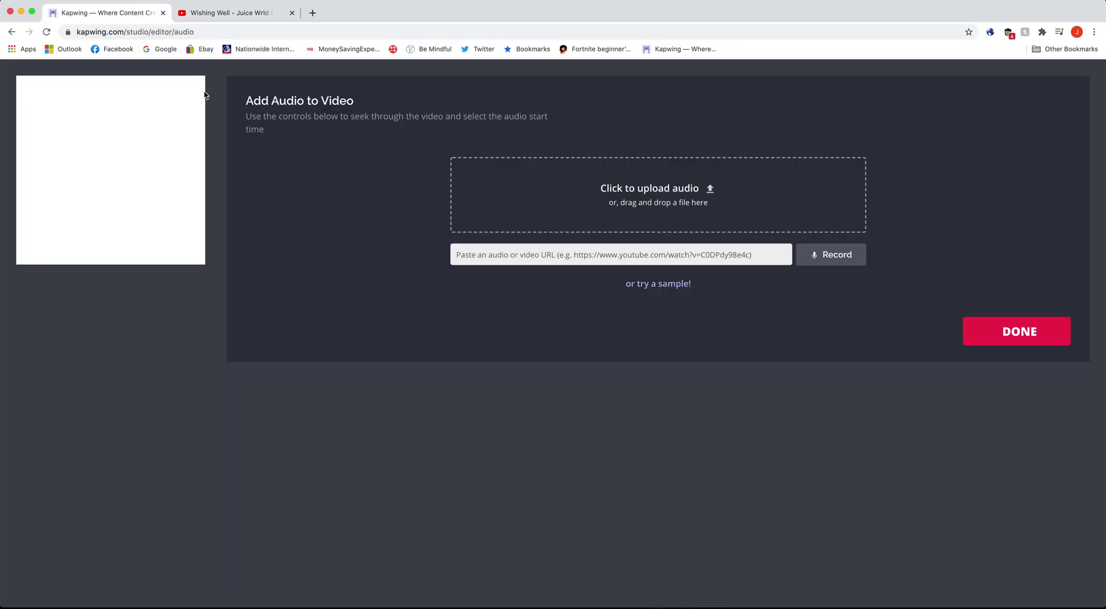
right_click(499, 258)
click(522, 327)
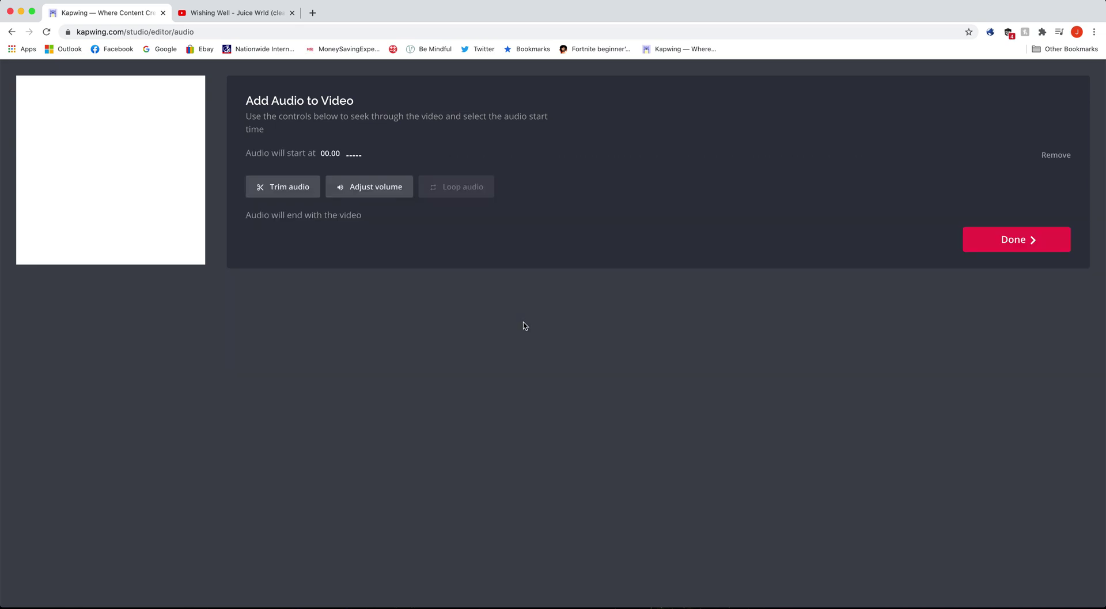
click(267, 155)
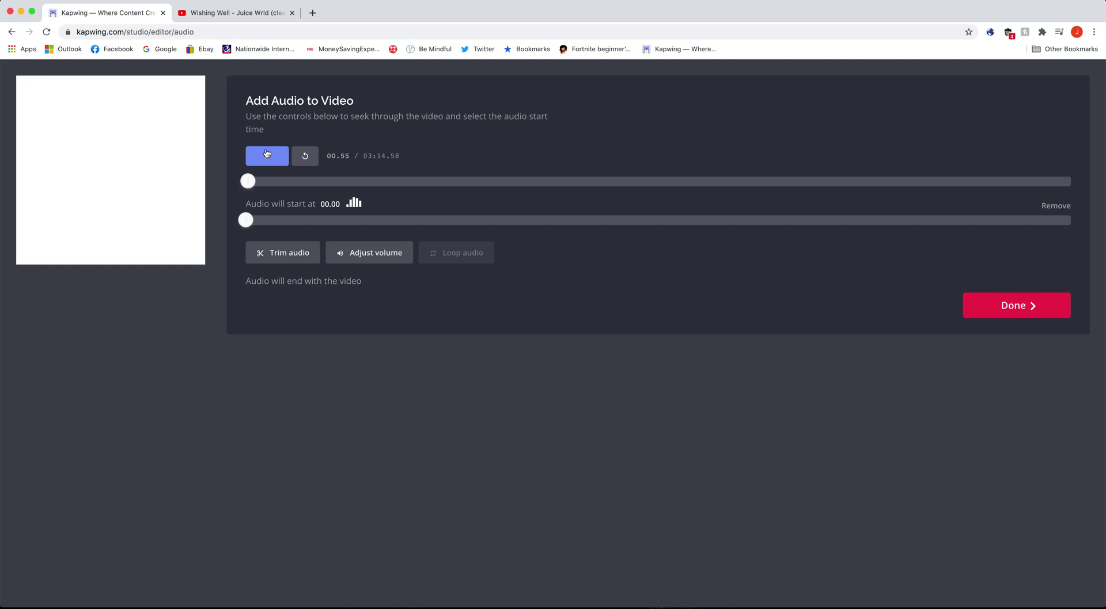
click(1005, 307)
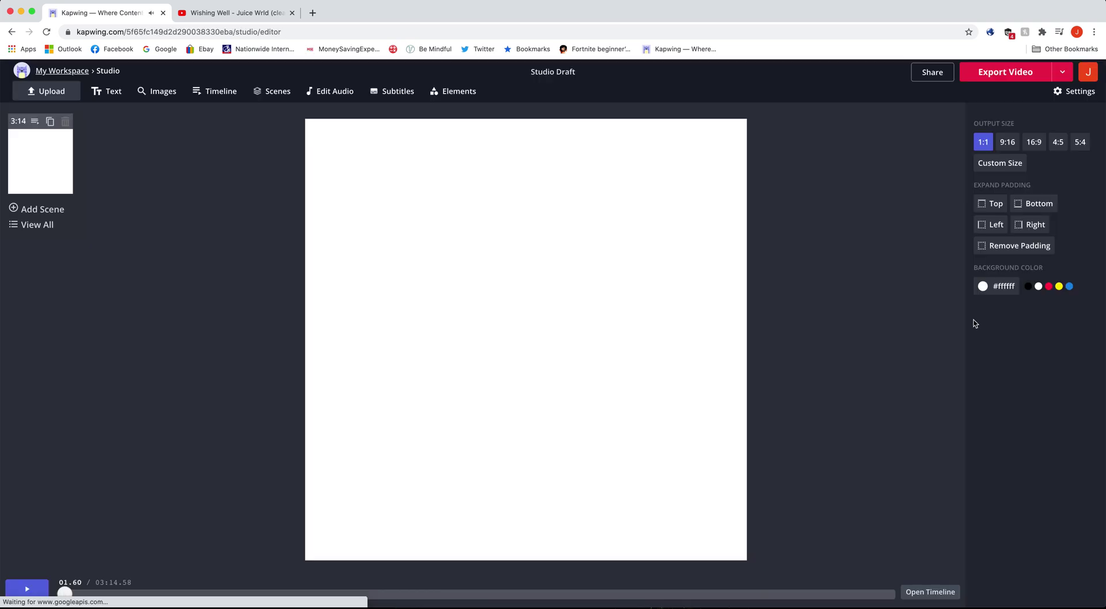
Step: Set the project's output size to 16:9 and return the playhead to 00.00
click(1035, 143)
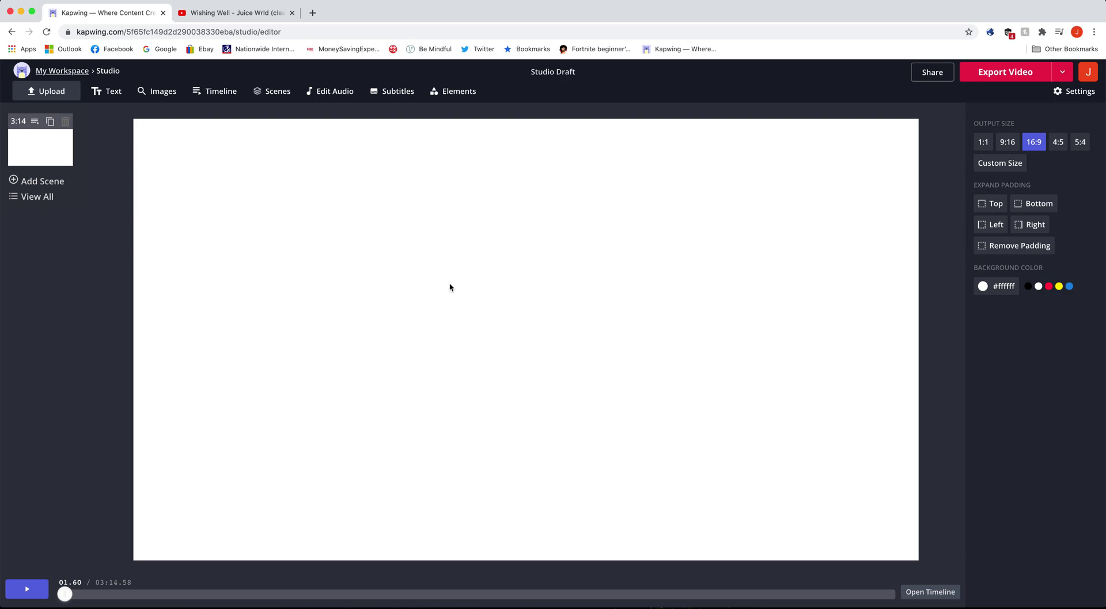
drag(68, 594, 58, 594)
Step: Upload the first gameplay clip from the OneDrive-2020-09-19 folder in Downloads to the canvas
click(43, 92)
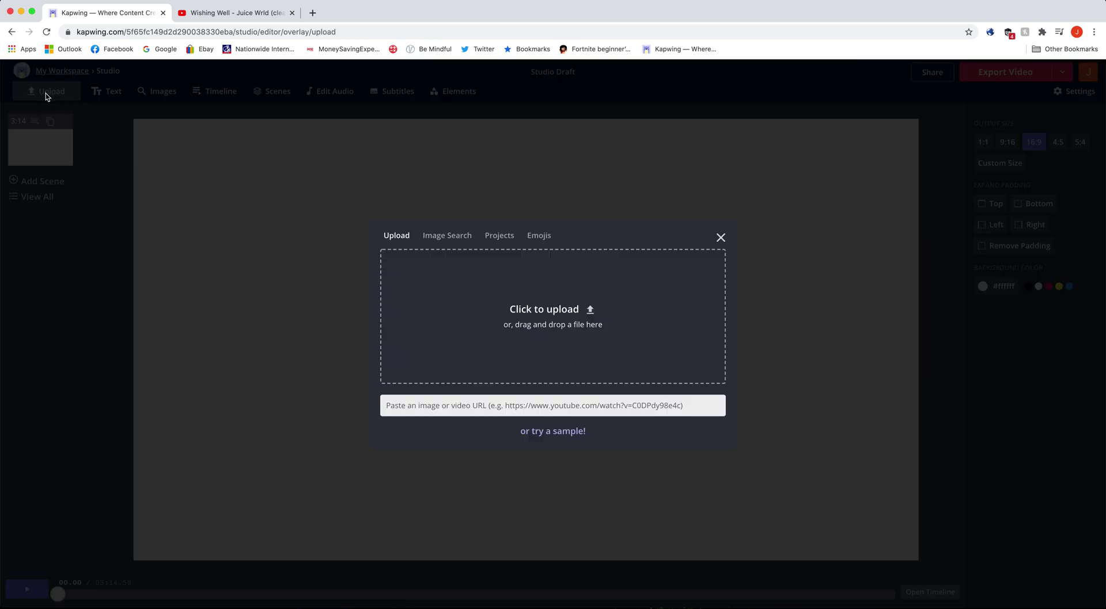
click(443, 282)
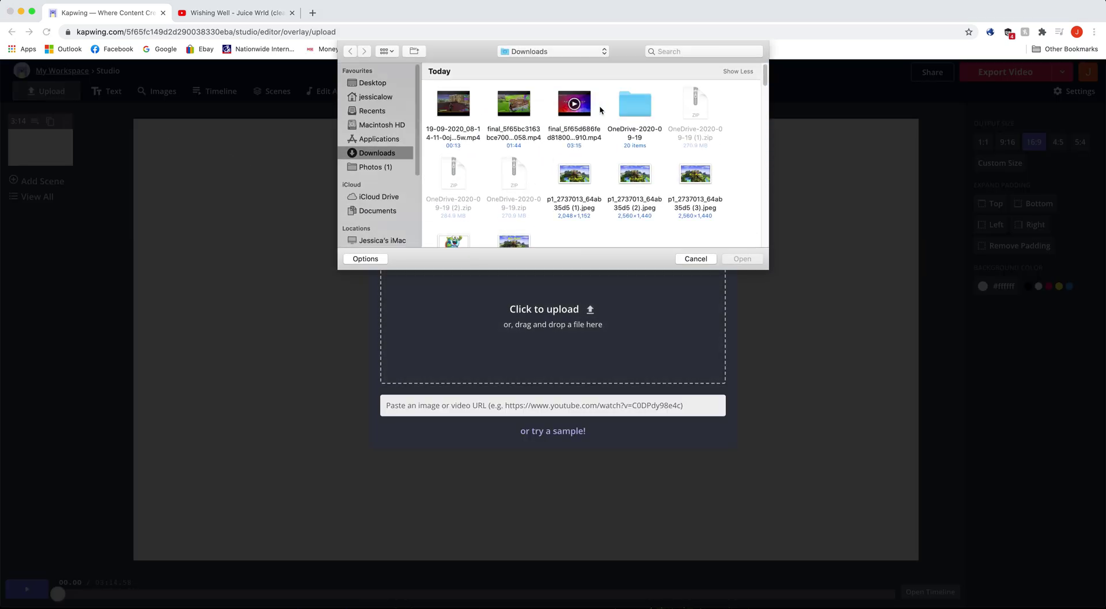
scroll(611, 127, down, 3)
scroll(610, 125, up, 2)
double_click(640, 110)
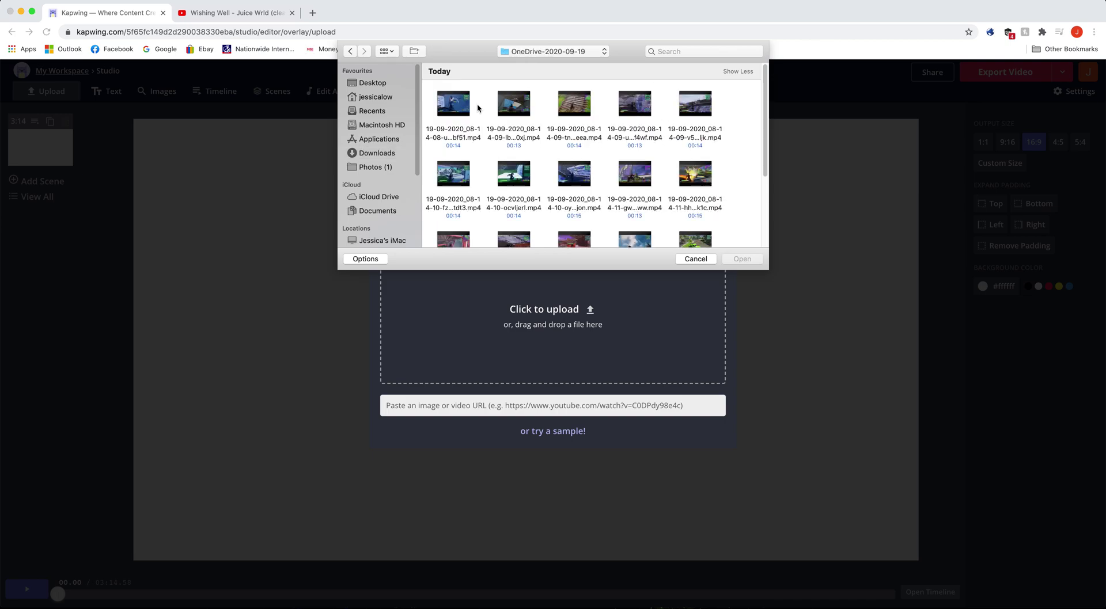
click(460, 133)
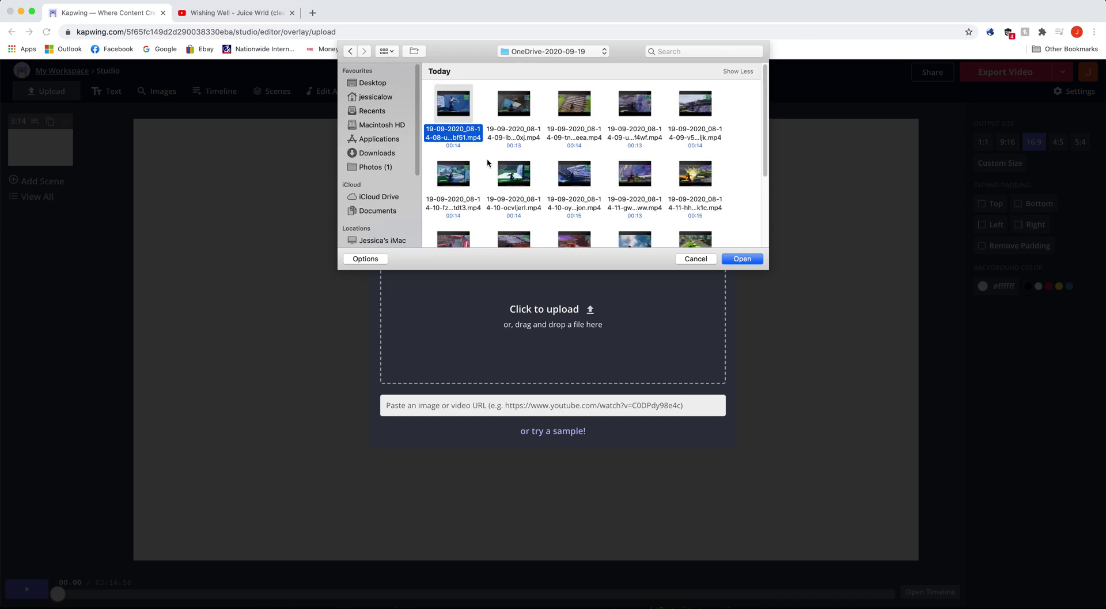
click(454, 105)
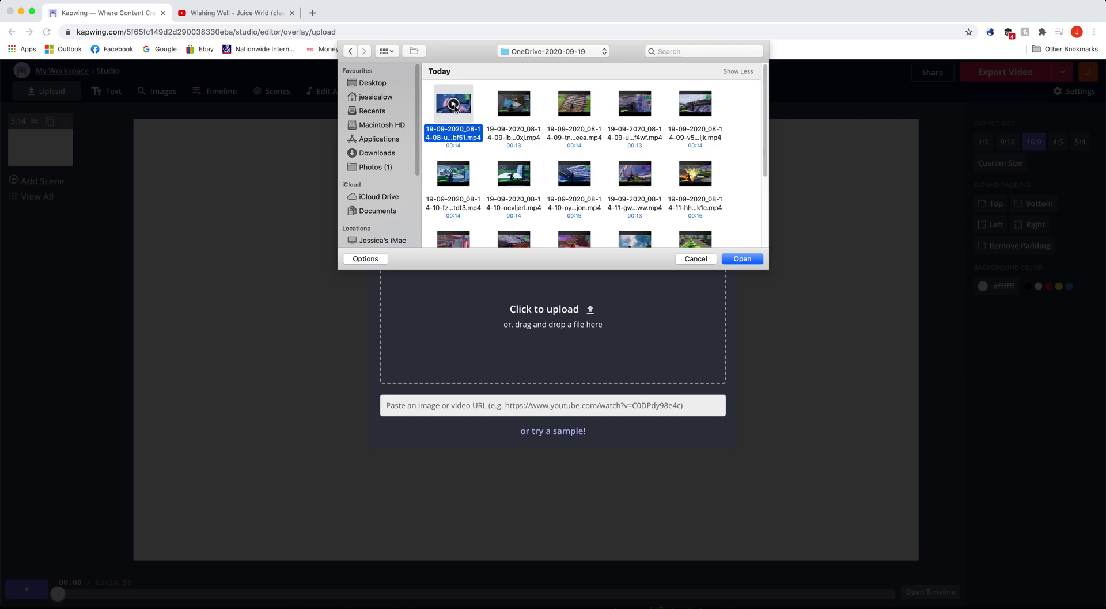
key(XF86AudioLowerVolume)
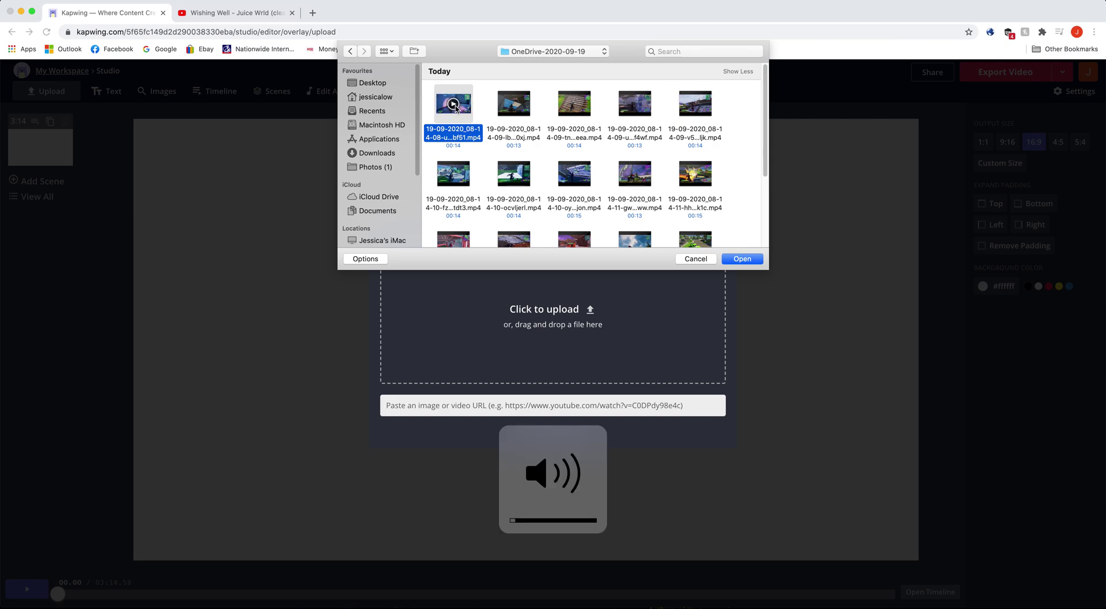
click(742, 259)
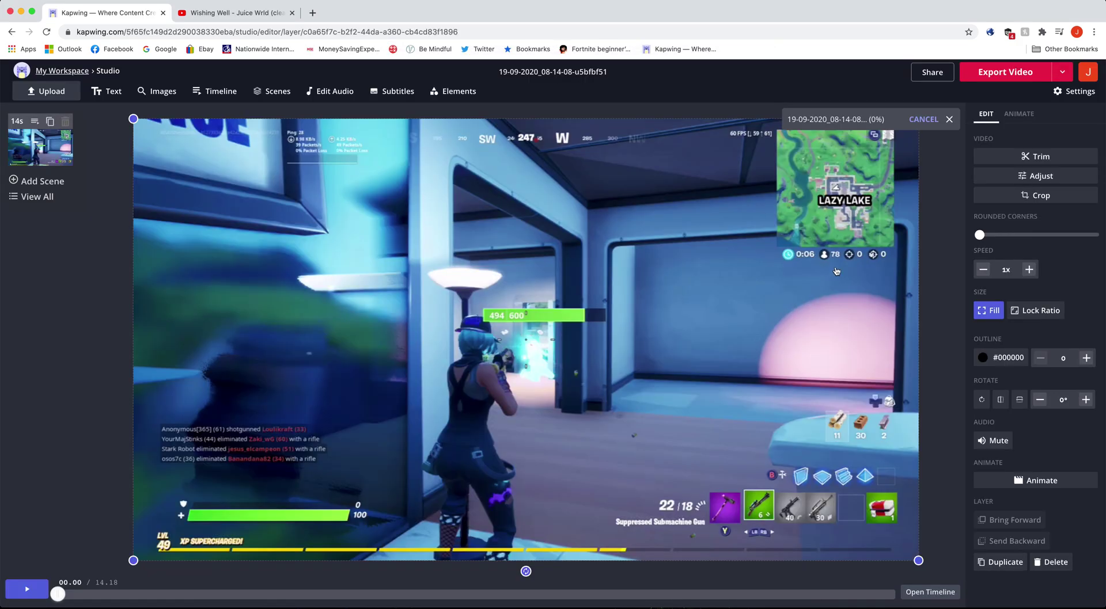
Step: Try trimming the gameplay clip to start at 00:05.00 and end at 00:10.05, and preview the trimmed part
click(1040, 157)
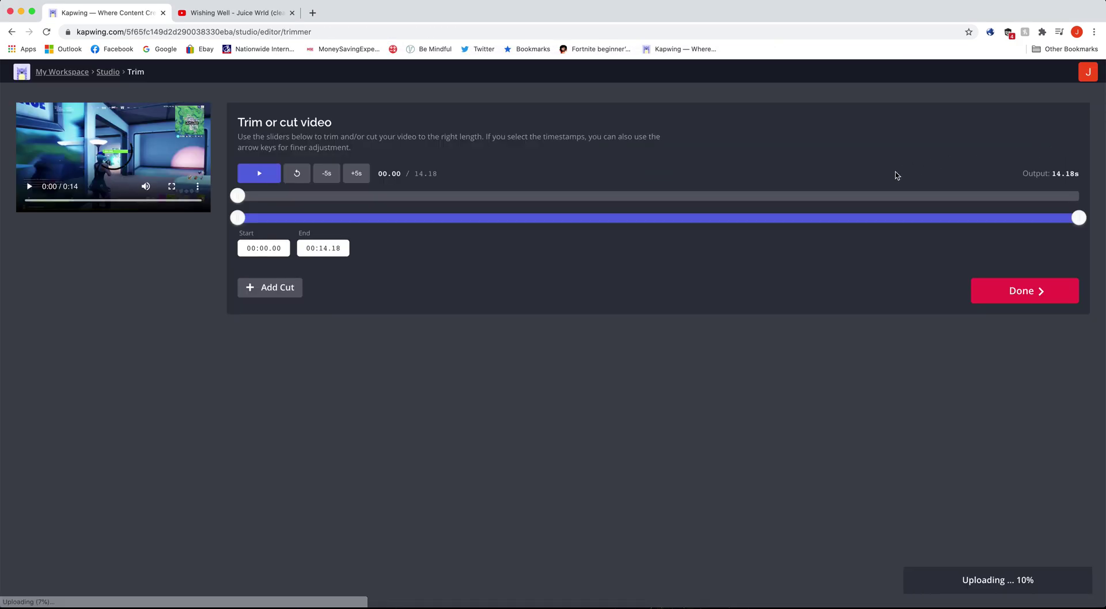
click(267, 248)
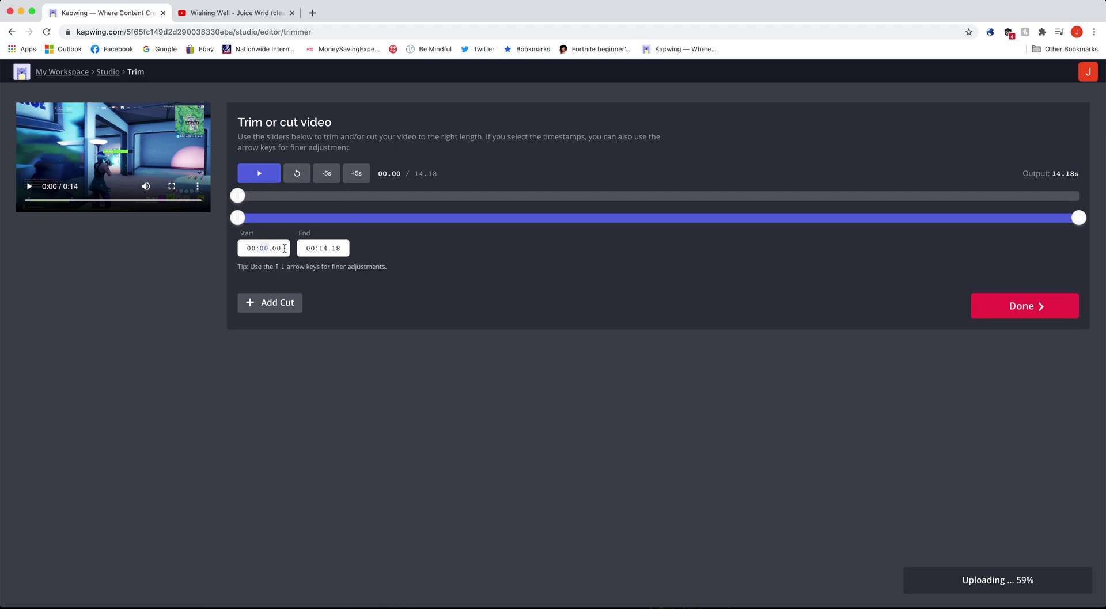
click(317, 251)
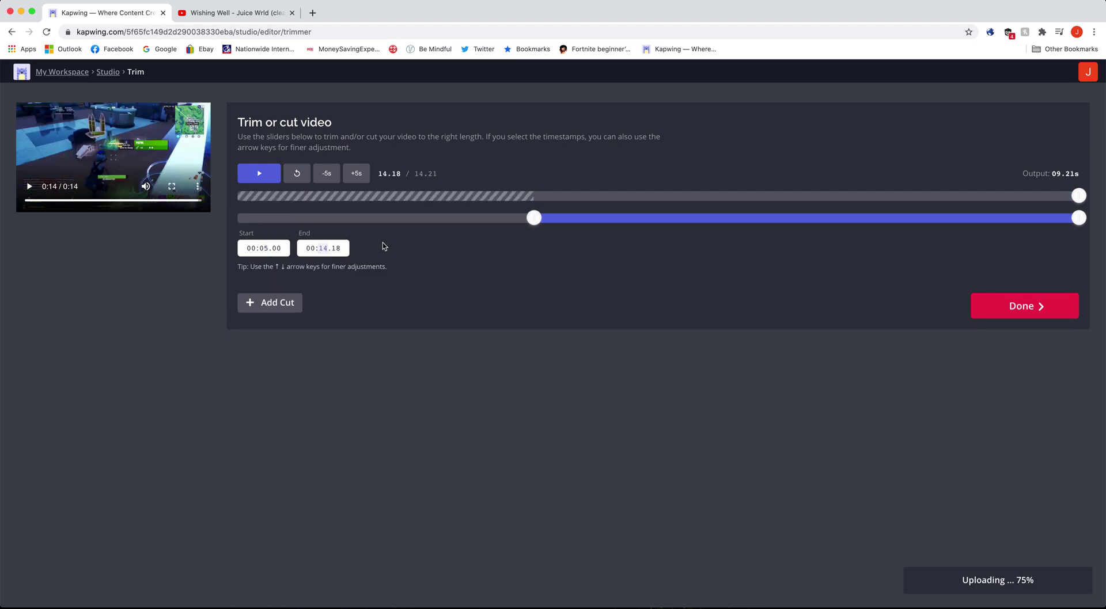
text(10)
click(405, 255)
click(260, 183)
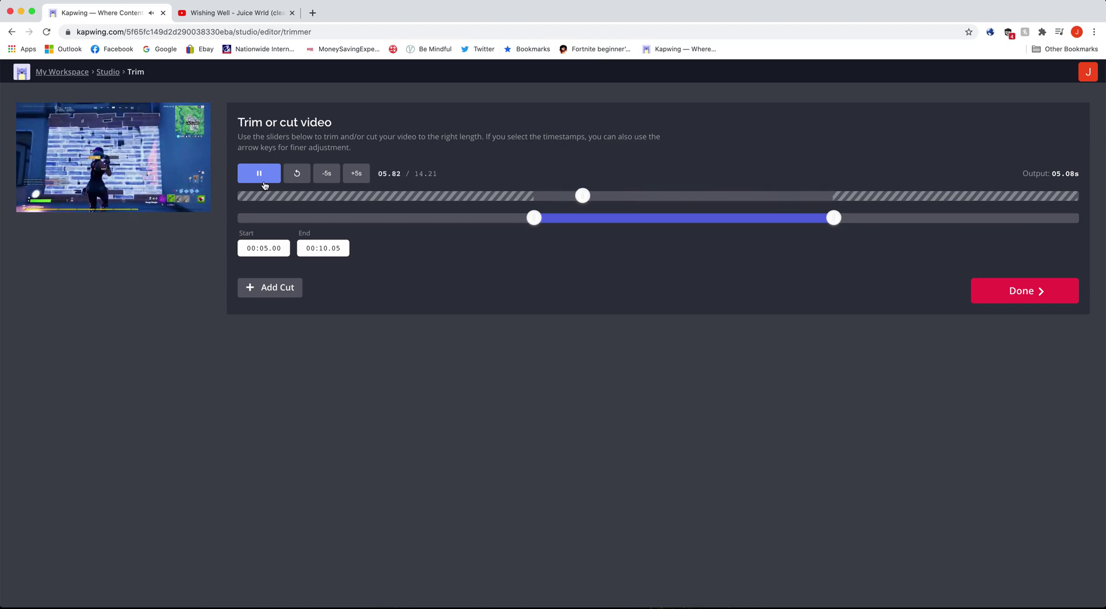
click(323, 249)
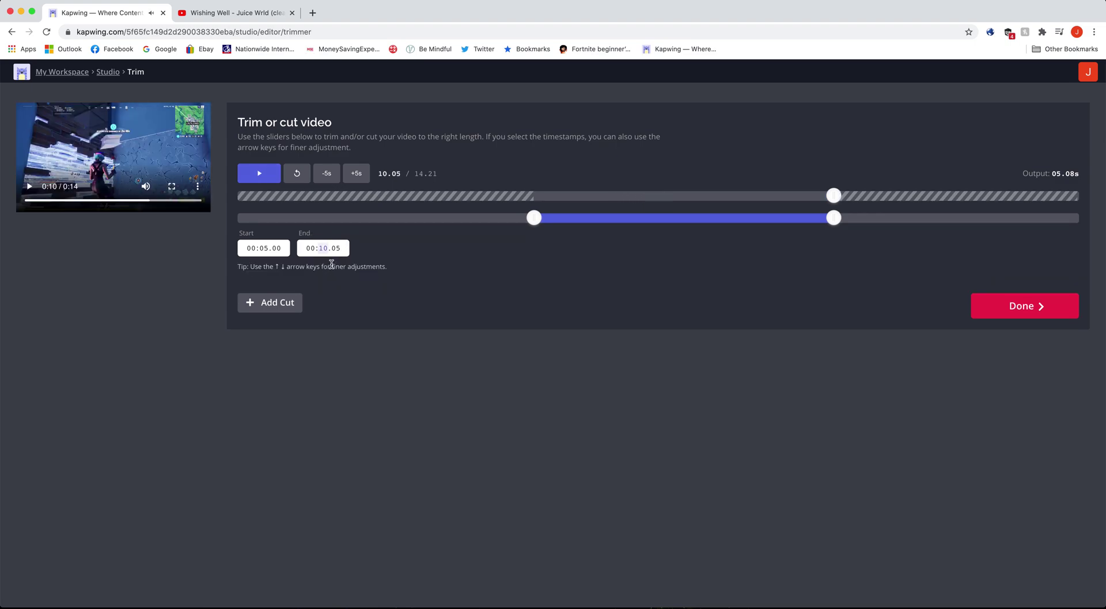
click(108, 71)
click(856, 195)
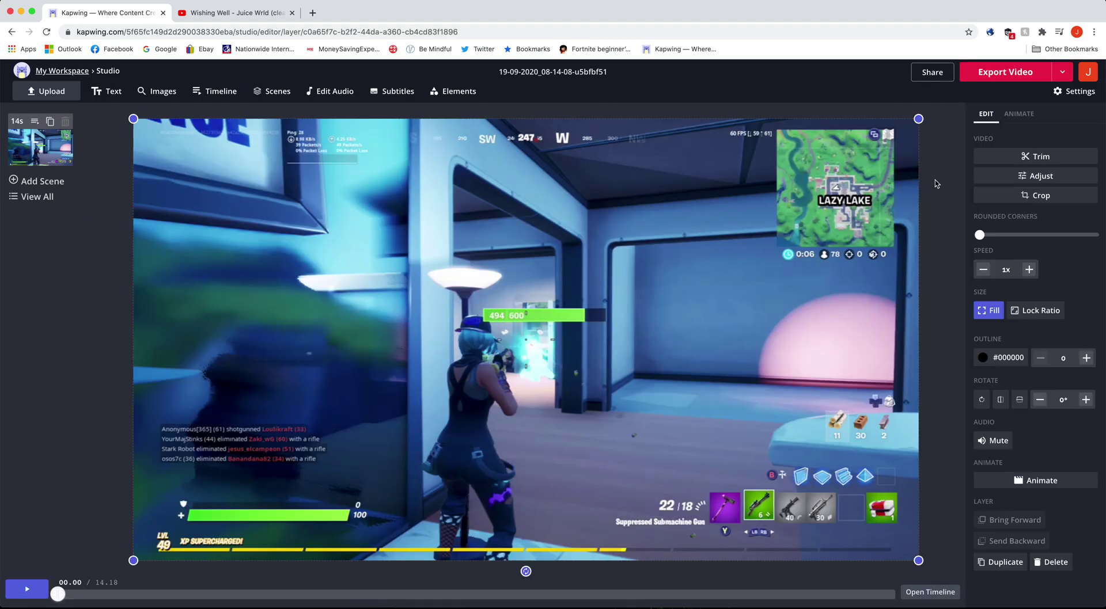
Step: Play through the gameplay clip, trim it to start at 00:12.00, preview the trimmed part and save the trim
click(1031, 155)
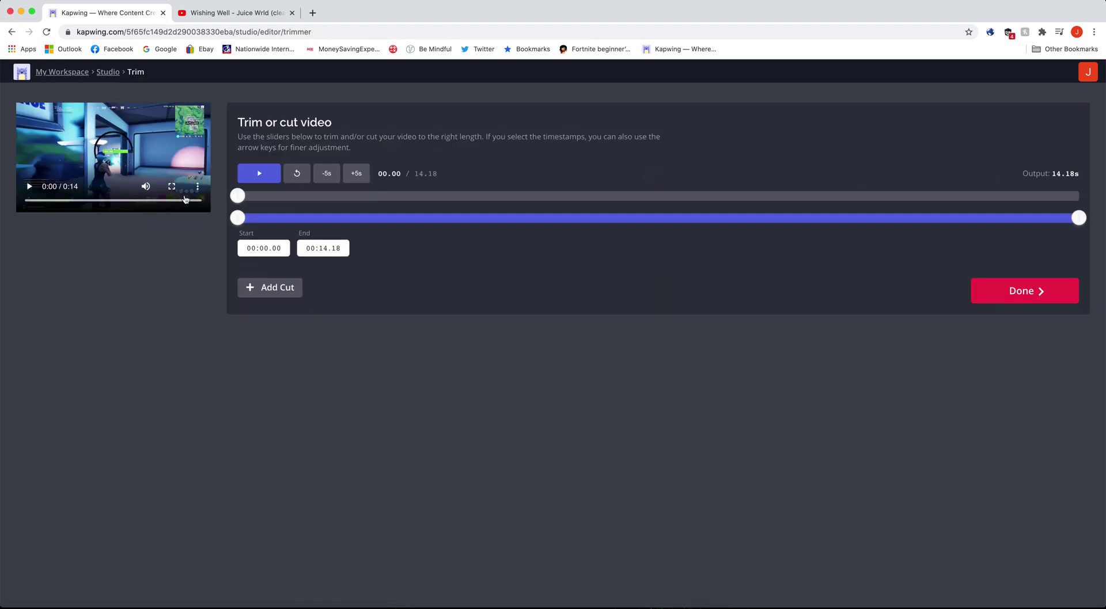
click(259, 172)
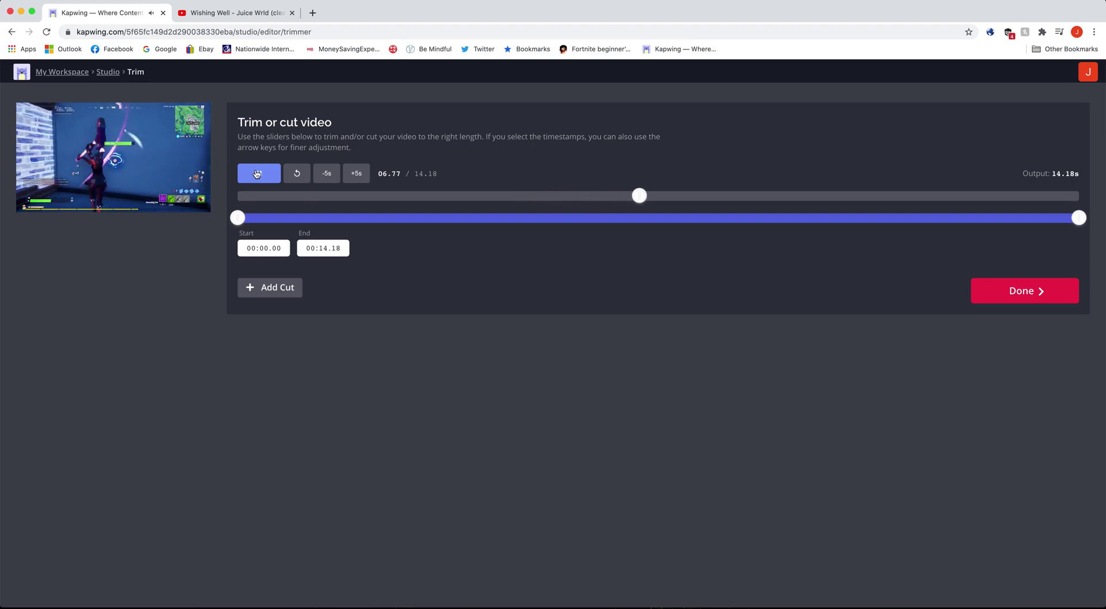
mouse_move(132, 149)
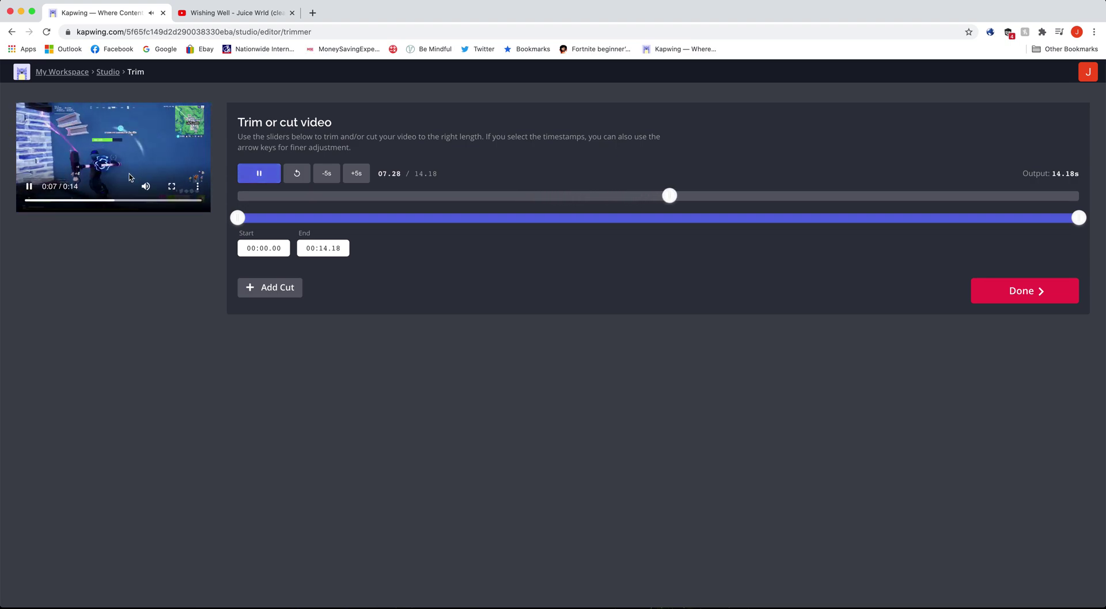
click(251, 171)
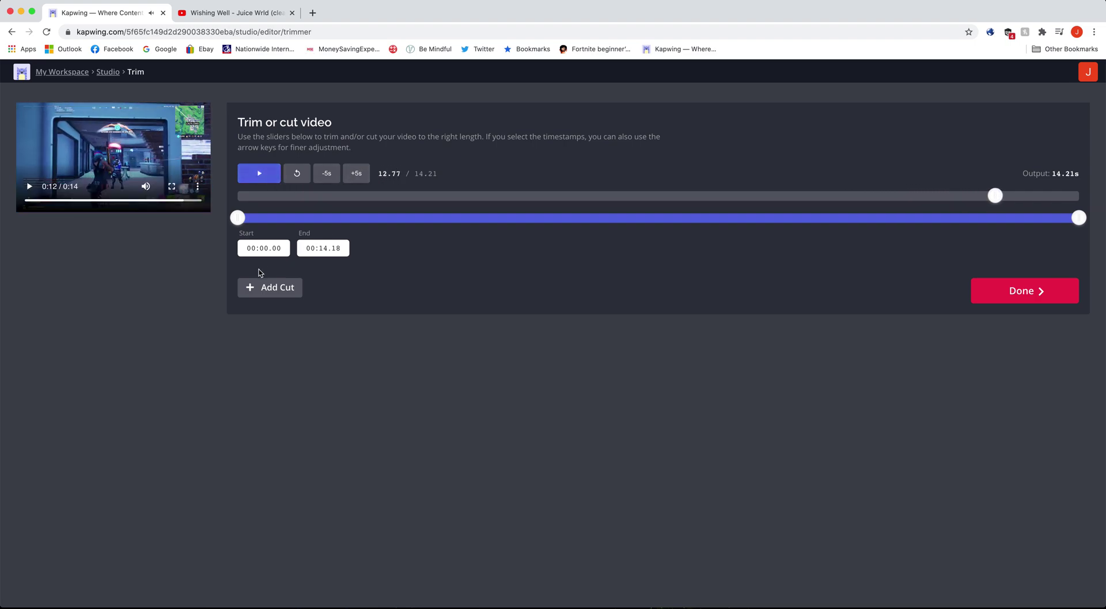
click(269, 246)
text(12)
click(203, 284)
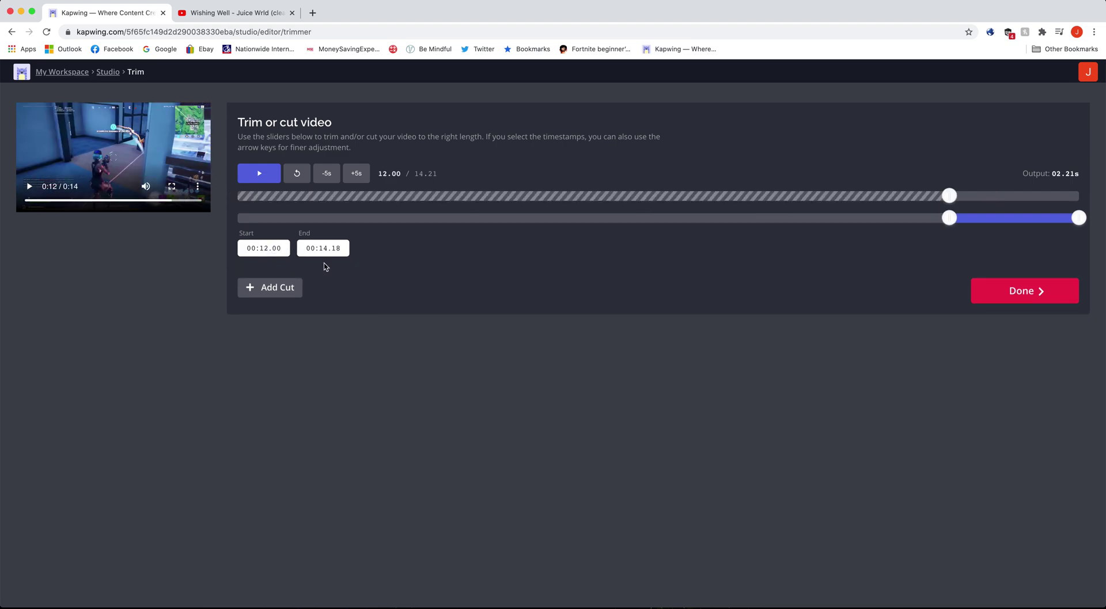
click(259, 172)
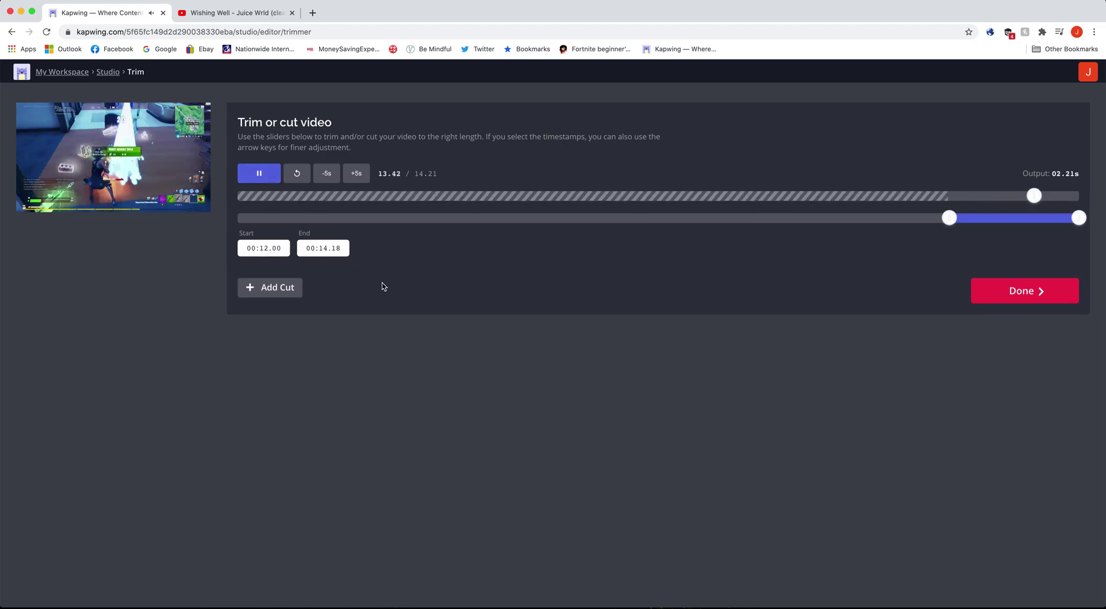
click(1018, 292)
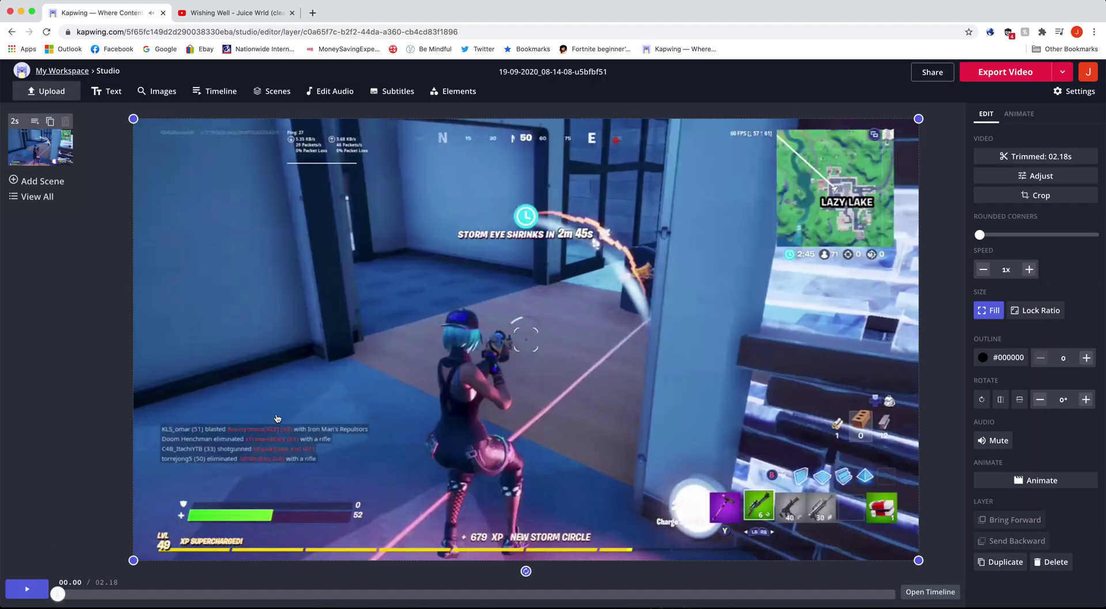
Step: Check the volume settings of the project's video and audio tracks, and return to the studio
click(322, 98)
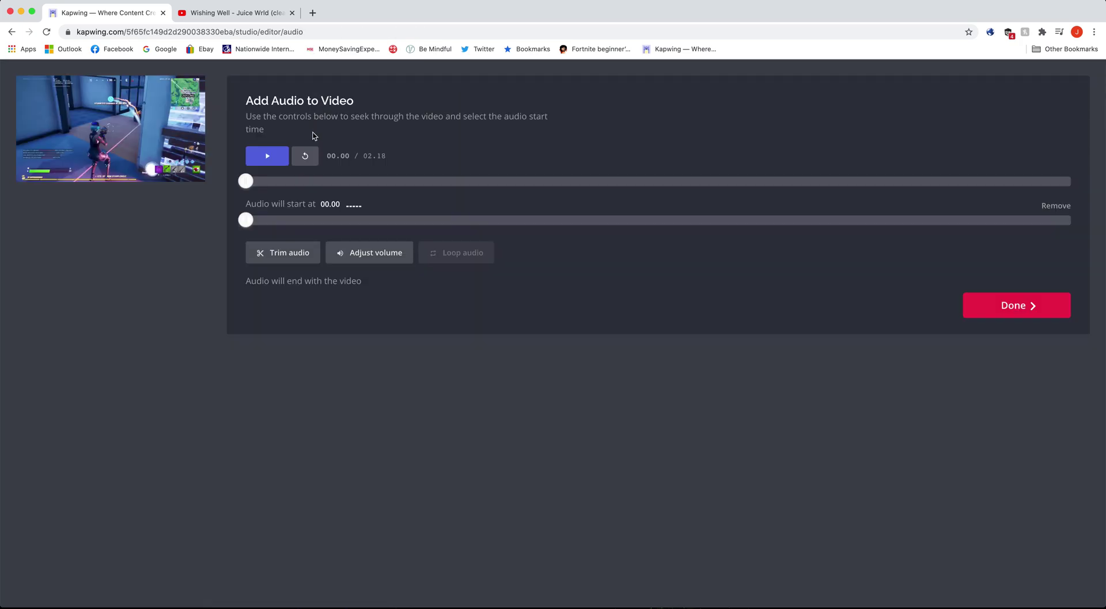
click(373, 252)
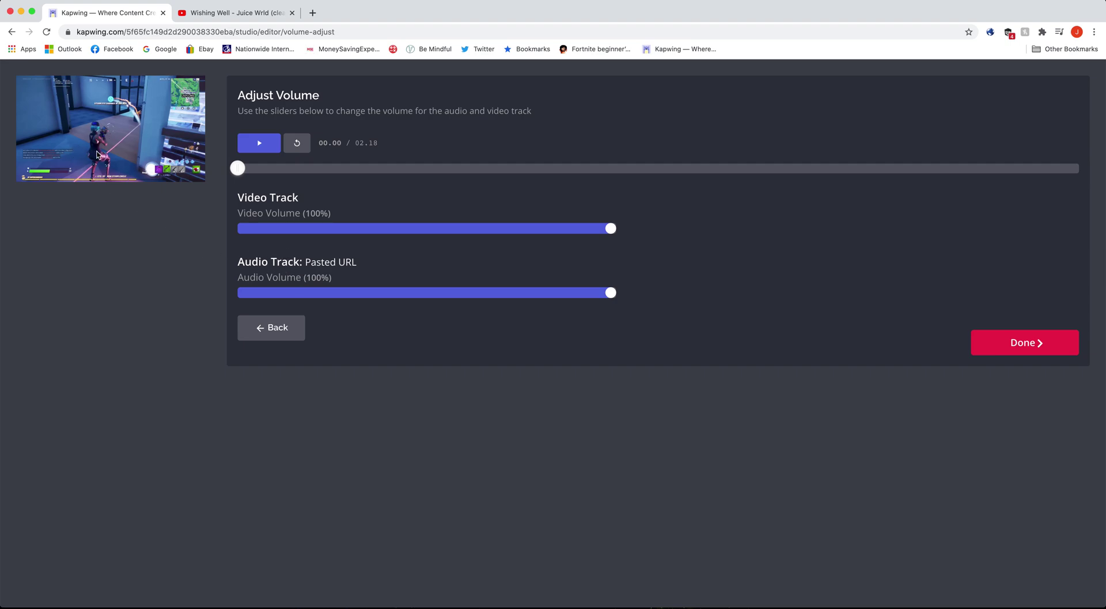
click(984, 336)
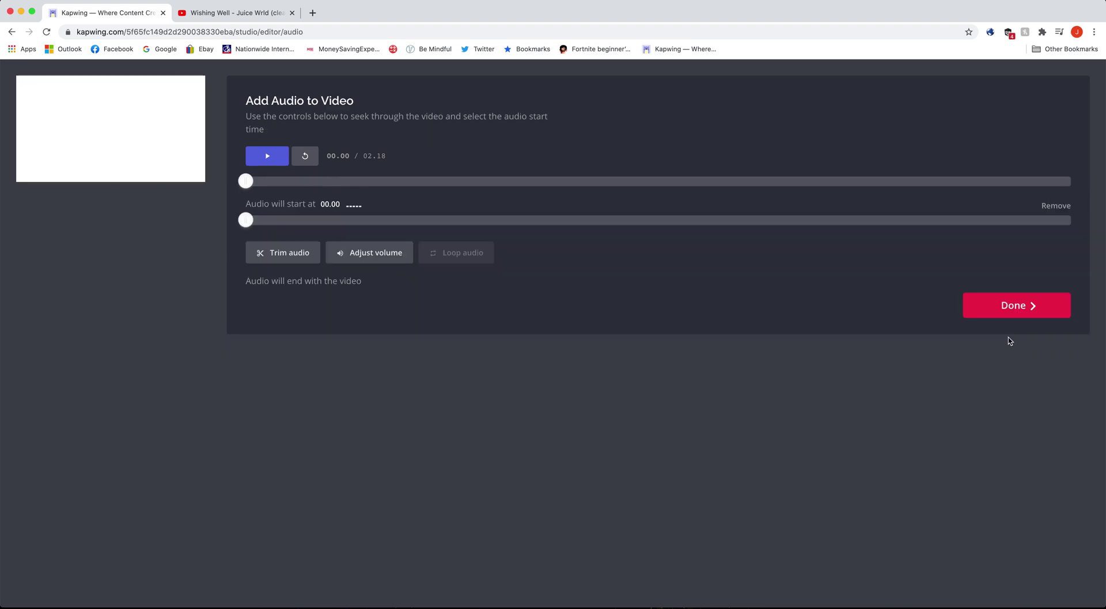
click(1004, 316)
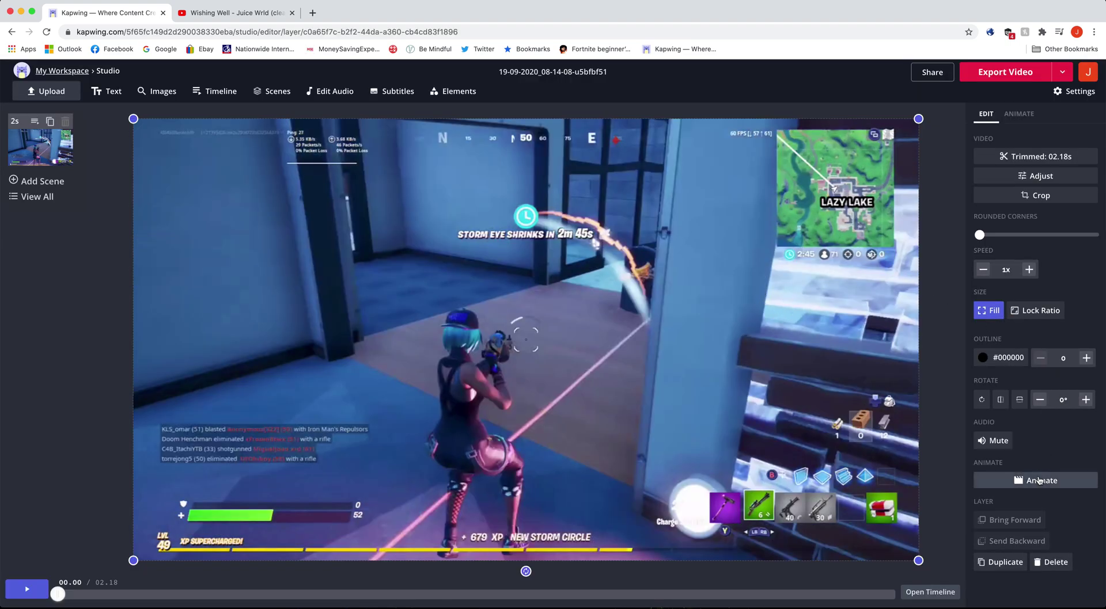
Step: Add a blank scene before the gameplay clip and insert the "nitelite" image search result showing the character's bust with pink shutter glasses
click(57, 181)
drag(51, 203, 43, 151)
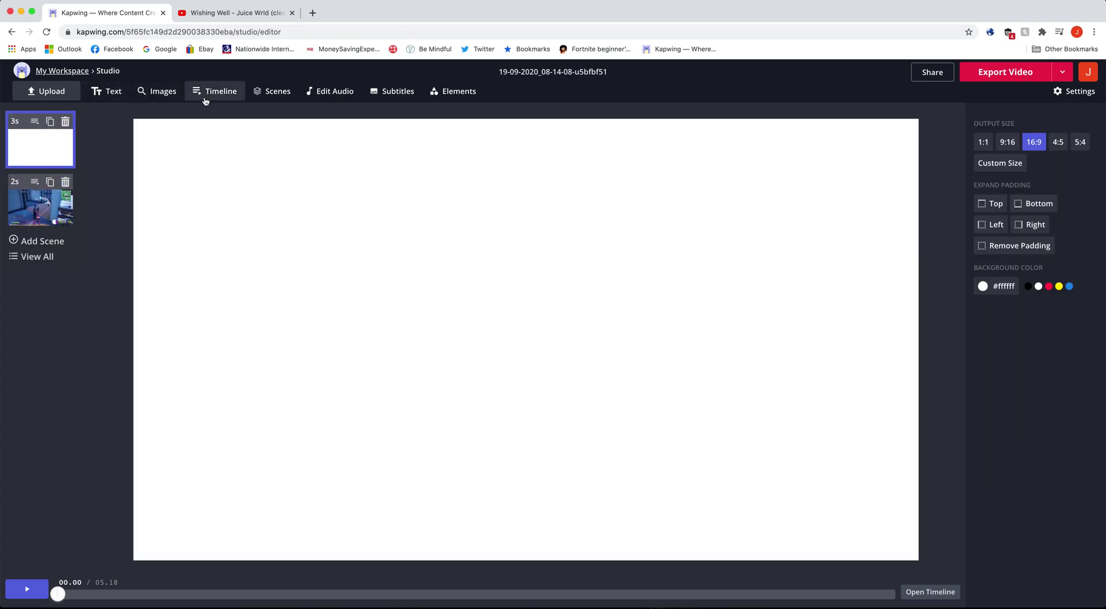
click(157, 91)
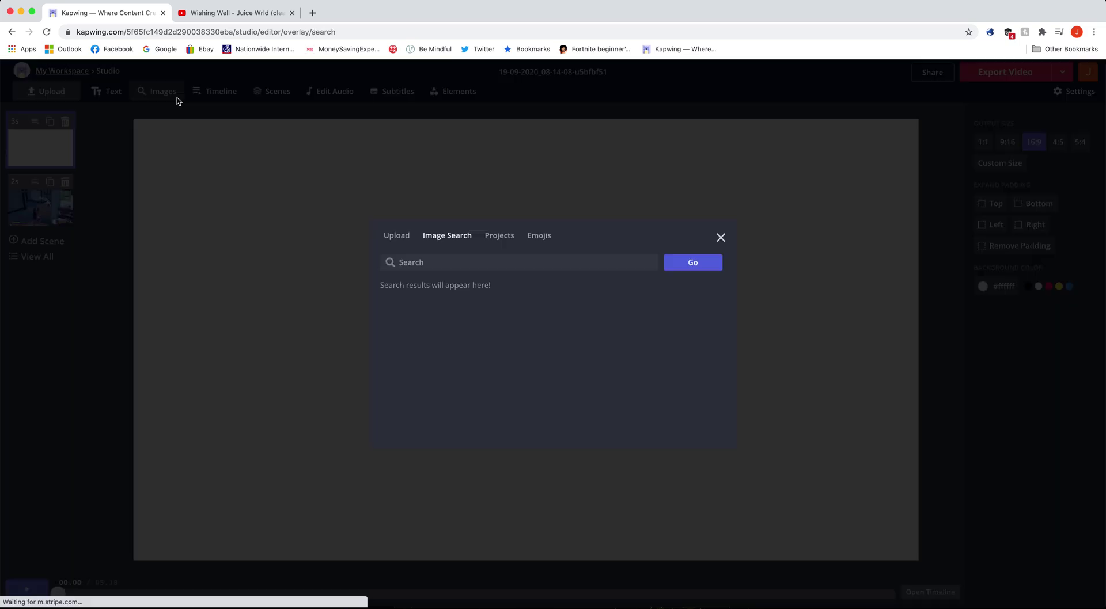
text(im)
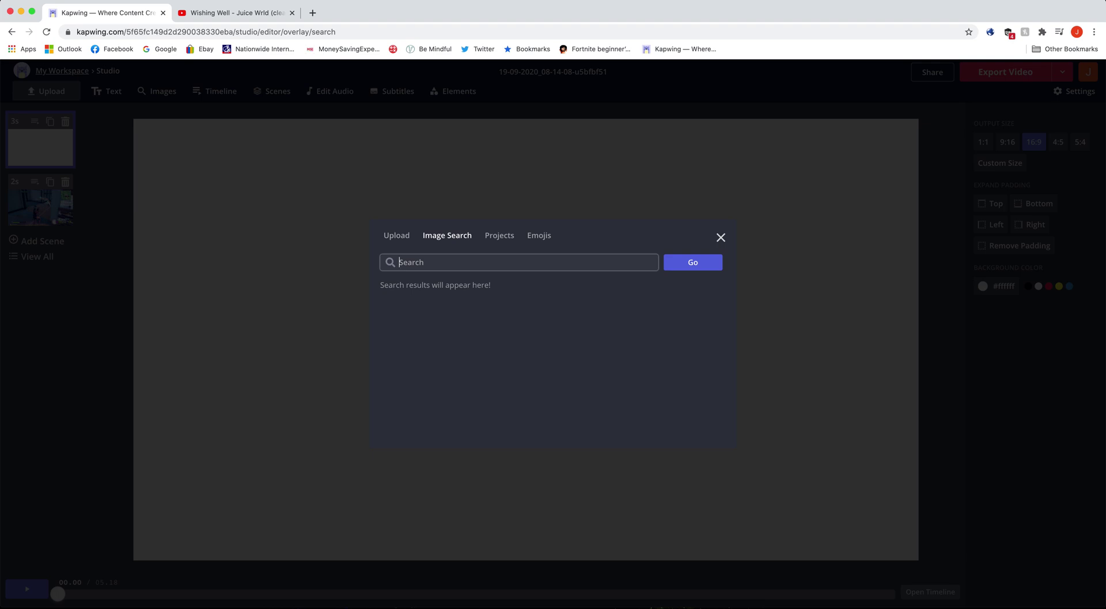
text(nitelite)
key(Return)
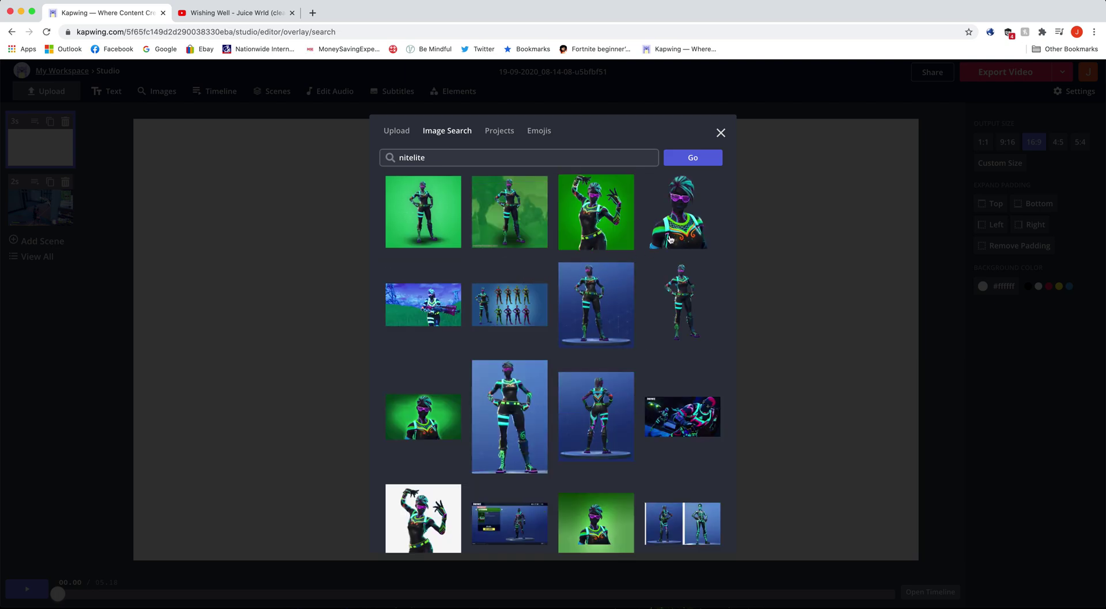
scroll(611, 271, down, 10)
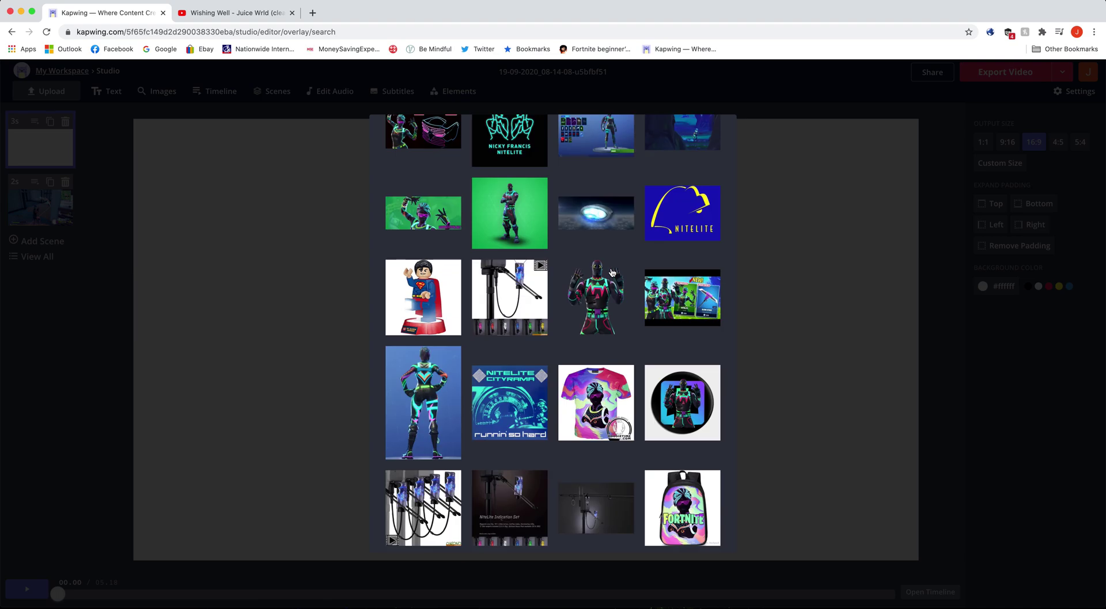
scroll(611, 270, up, 9)
scroll(611, 268, up, 6)
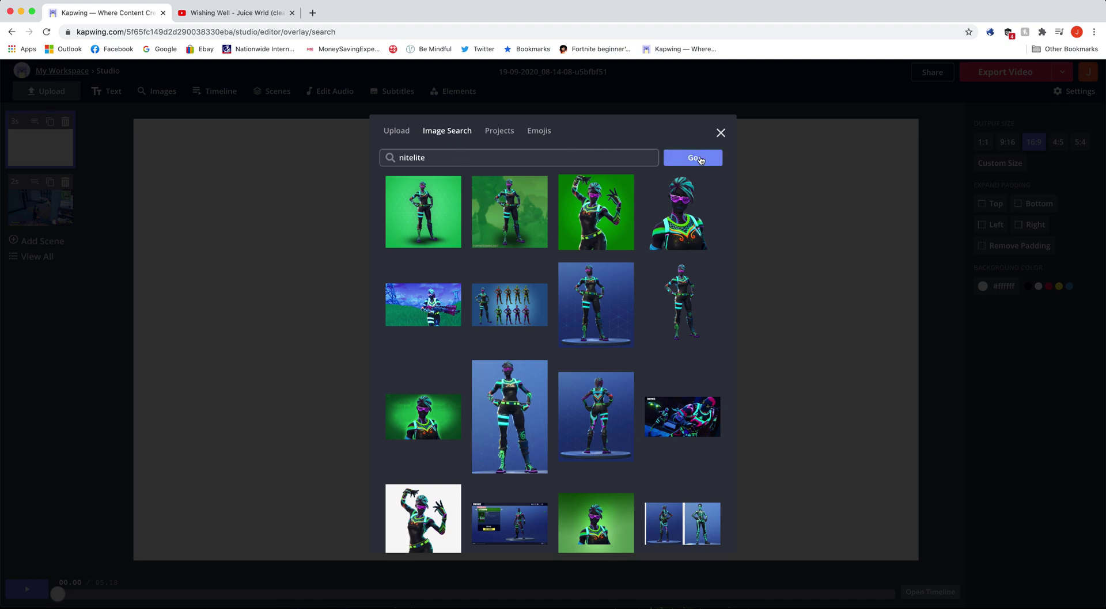
click(677, 225)
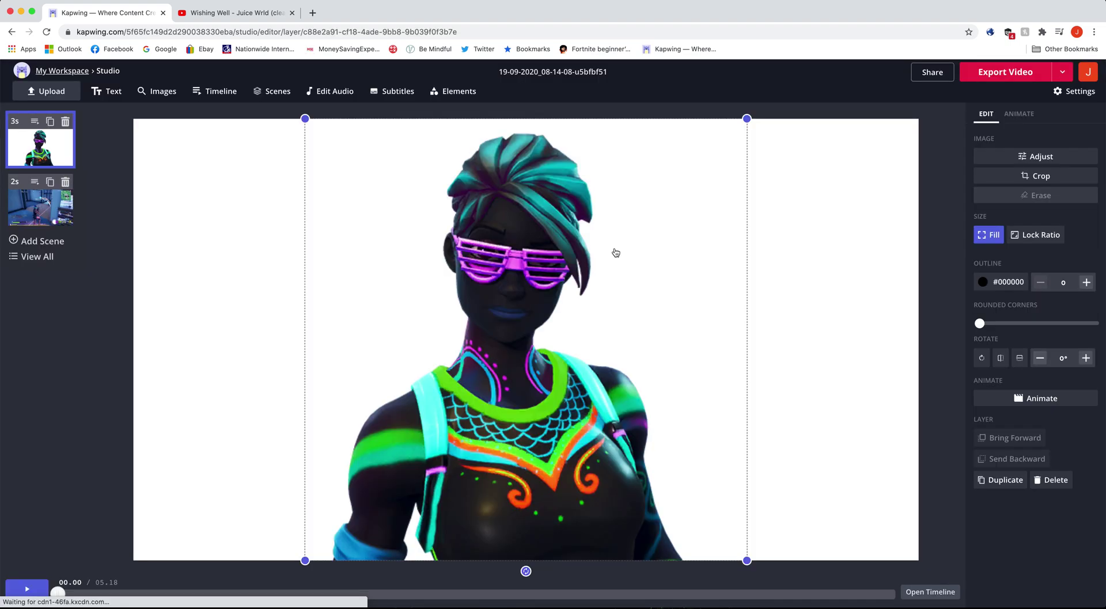
Step: Set the new scene's background color to bright green #00E676
click(858, 375)
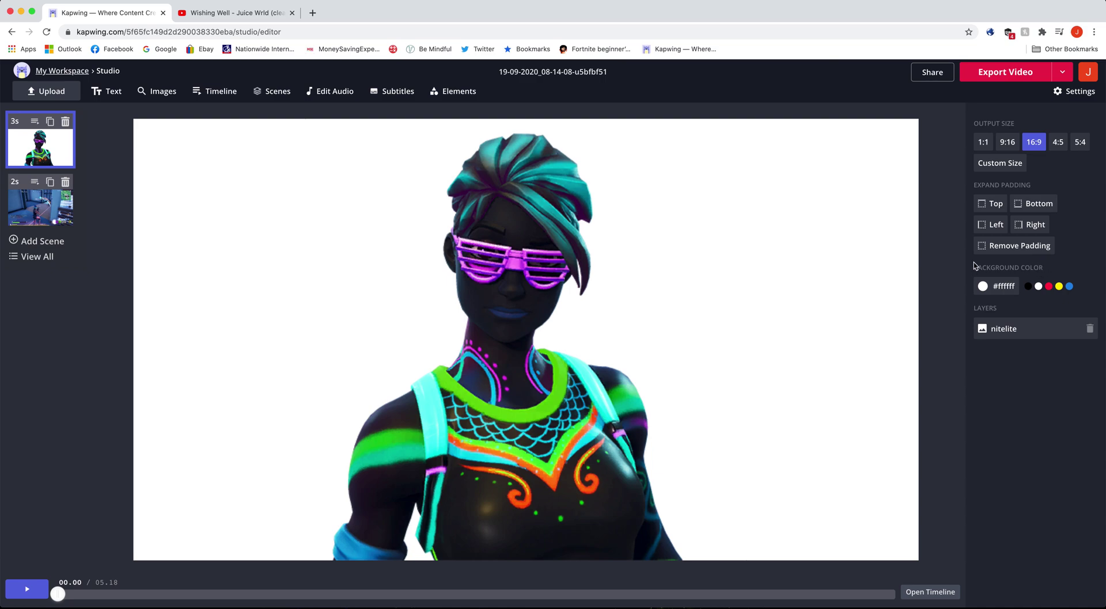
click(1009, 289)
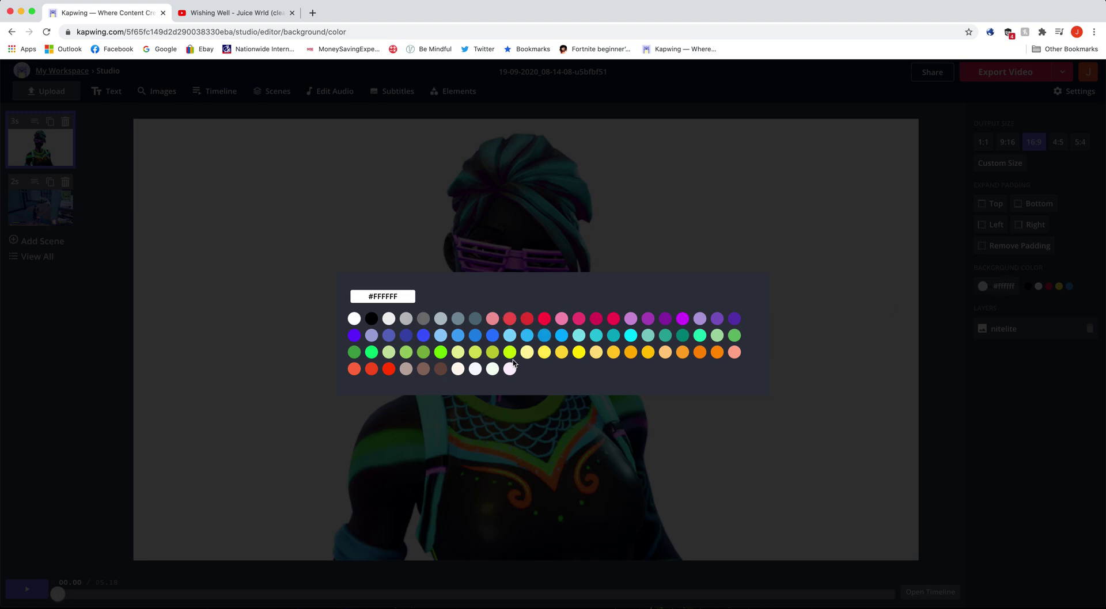
click(371, 351)
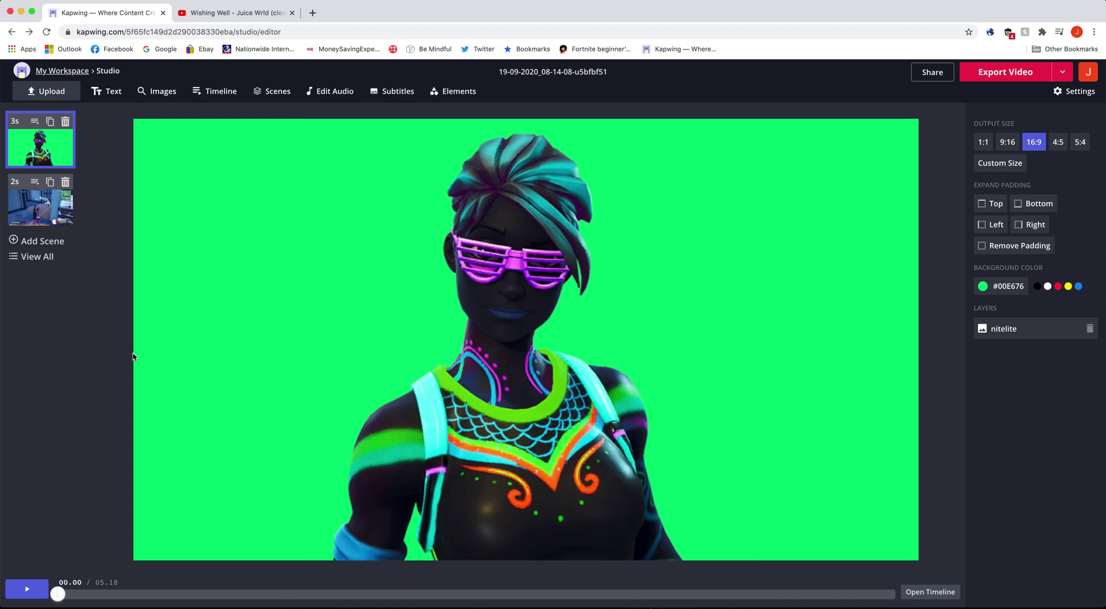
Step: Add the text "Mintty. Presents..." to the intro scene, placed across the character's neck
click(111, 91)
drag(528, 192, 542, 364)
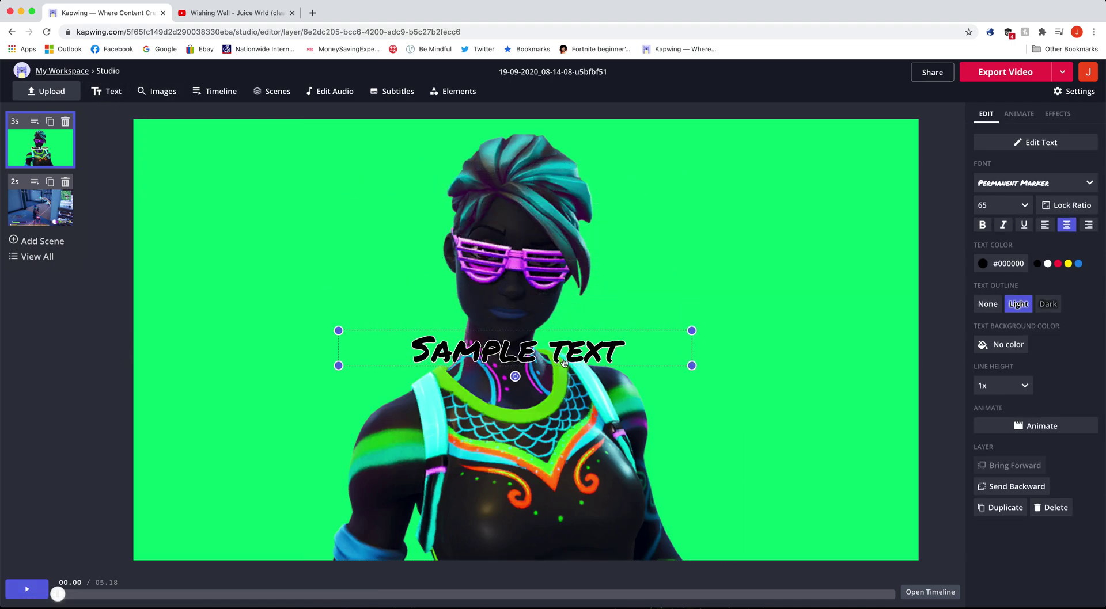
double_click(596, 353)
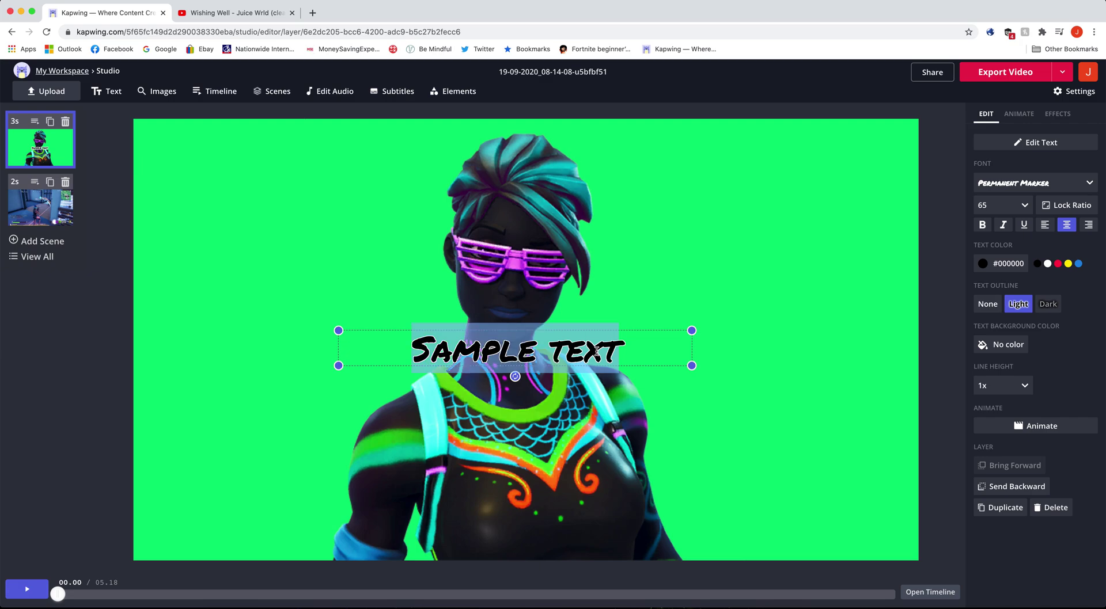
text(Mintty.)
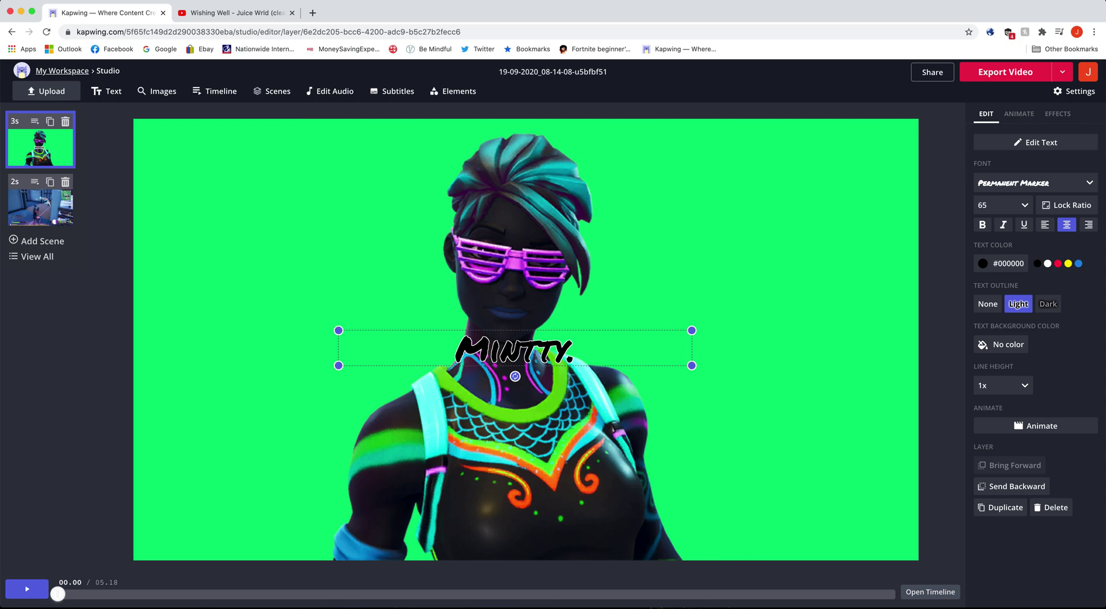
text( P)
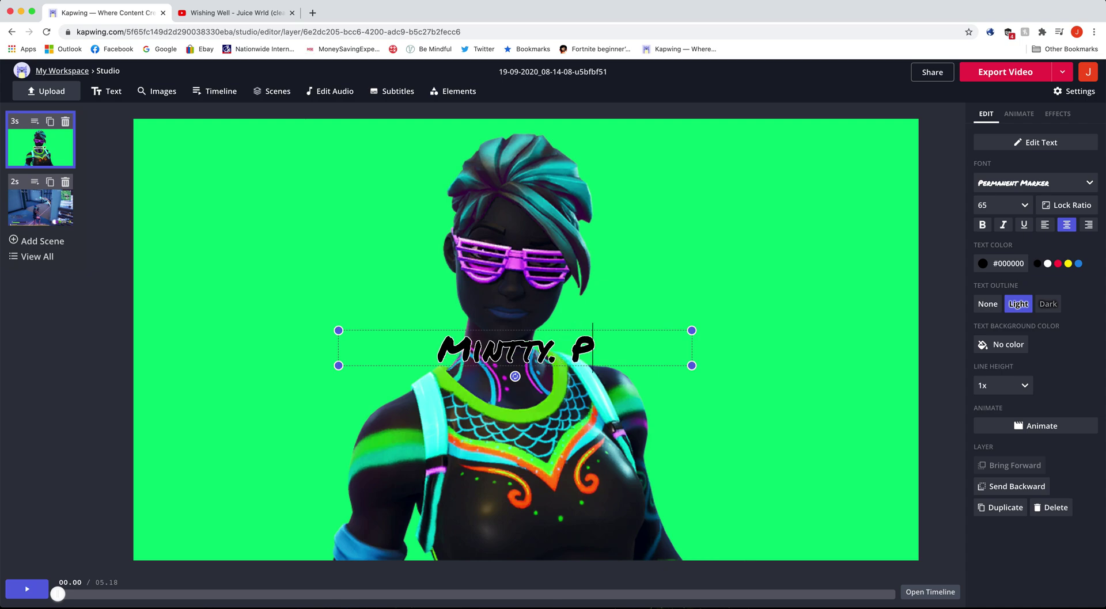
text(resen)
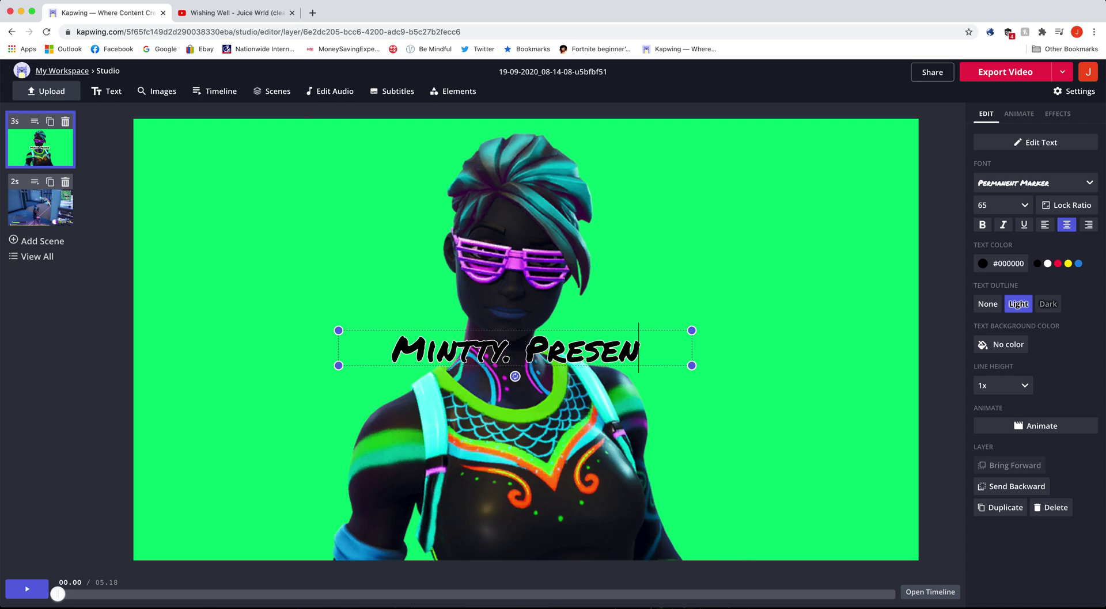
text(ts)
click(629, 324)
text(...)
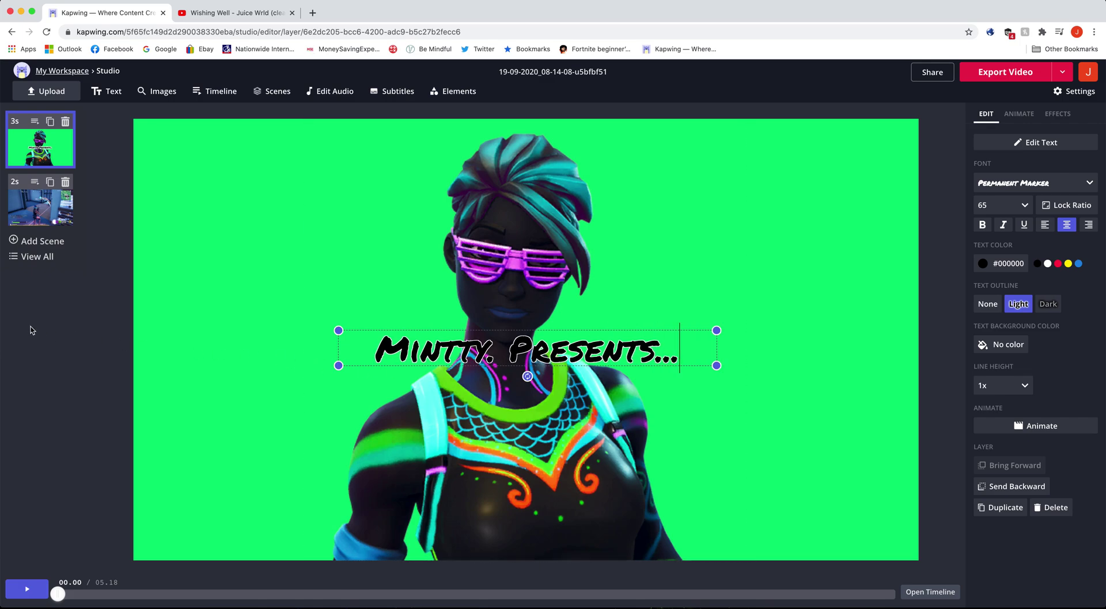
click(31, 330)
Step: Duplicate the intro scene and replace the copy's text with "Wishing Well"
click(50, 123)
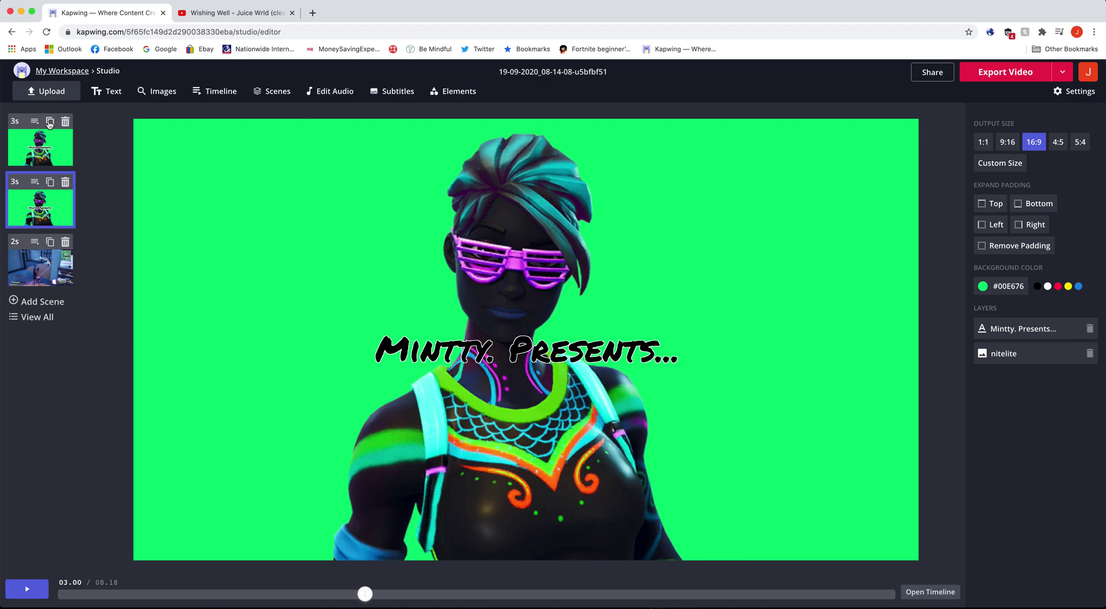
click(662, 353)
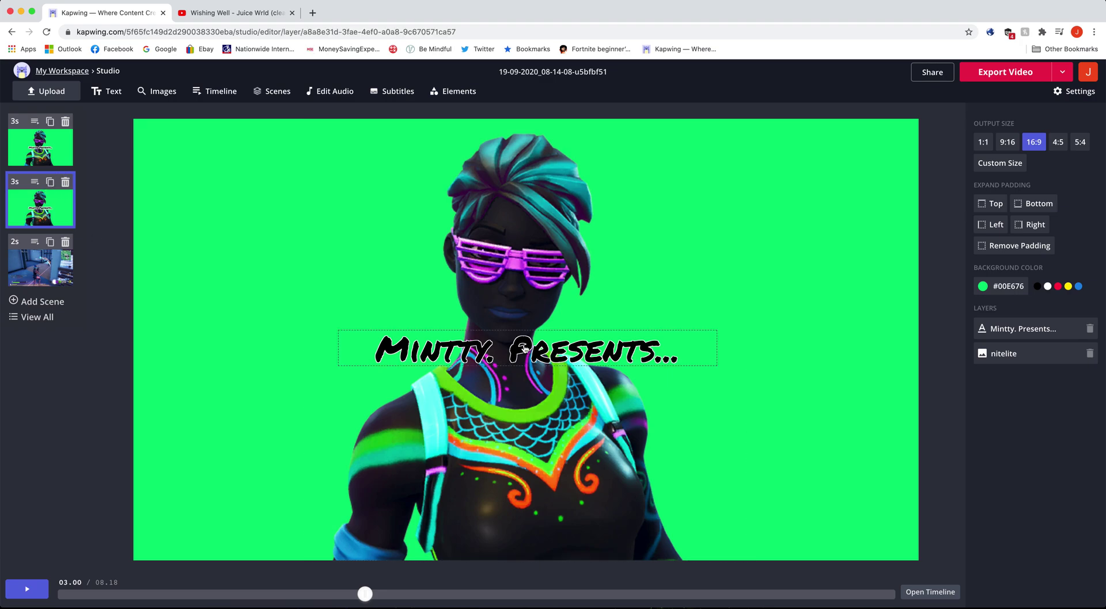
double_click(666, 354)
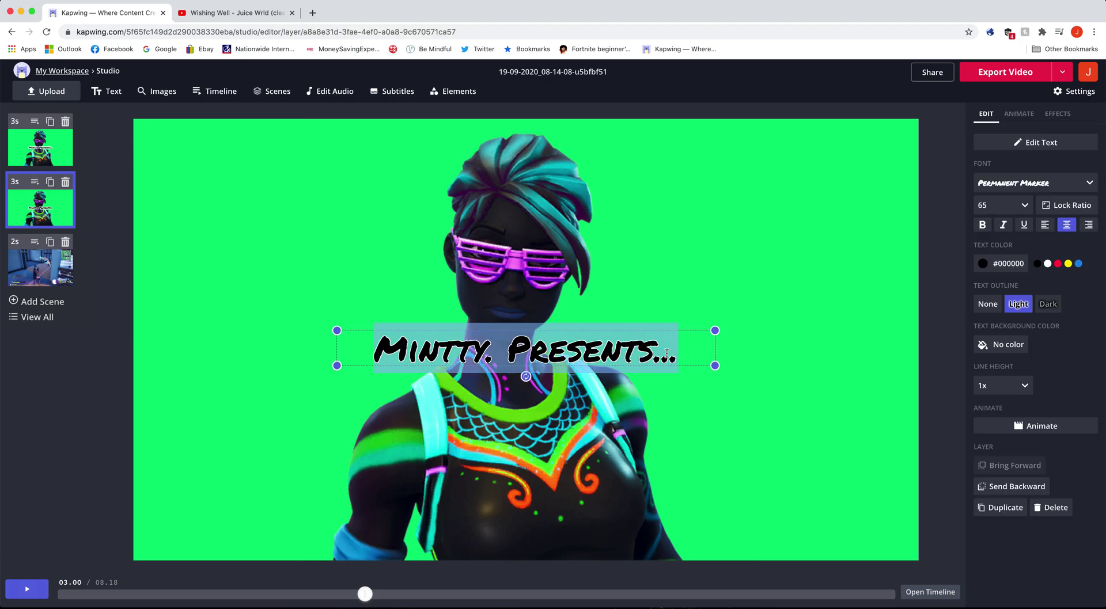
text(Wishing)
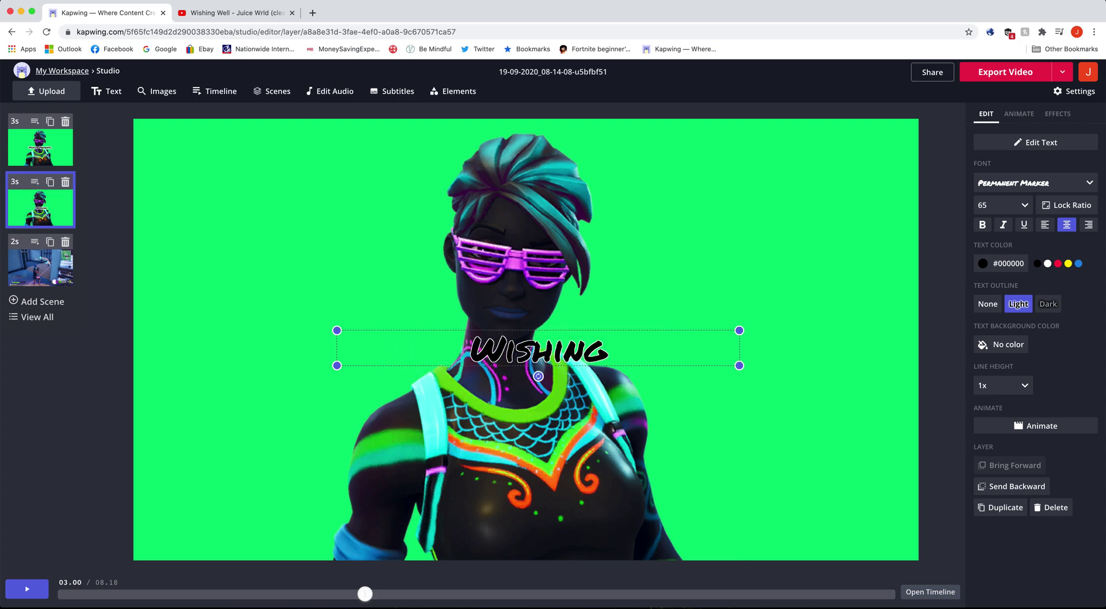
text( Well)
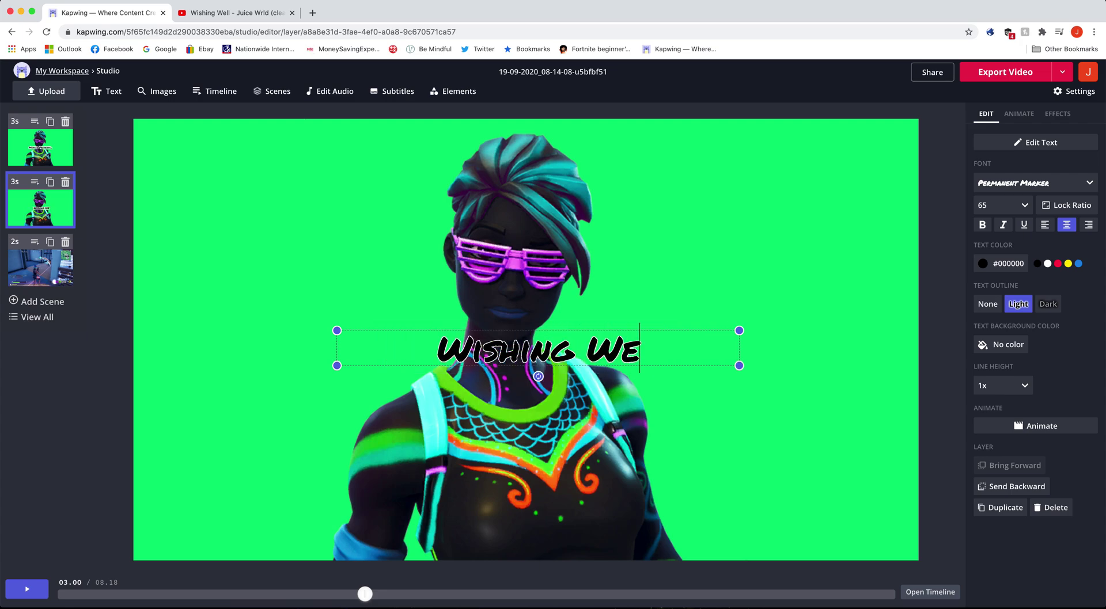
Step: Try the Hue Rotate, Fade, Reveal, Vibrate and Flicker animations on the character image in the "Wishing Well" scene
click(66, 147)
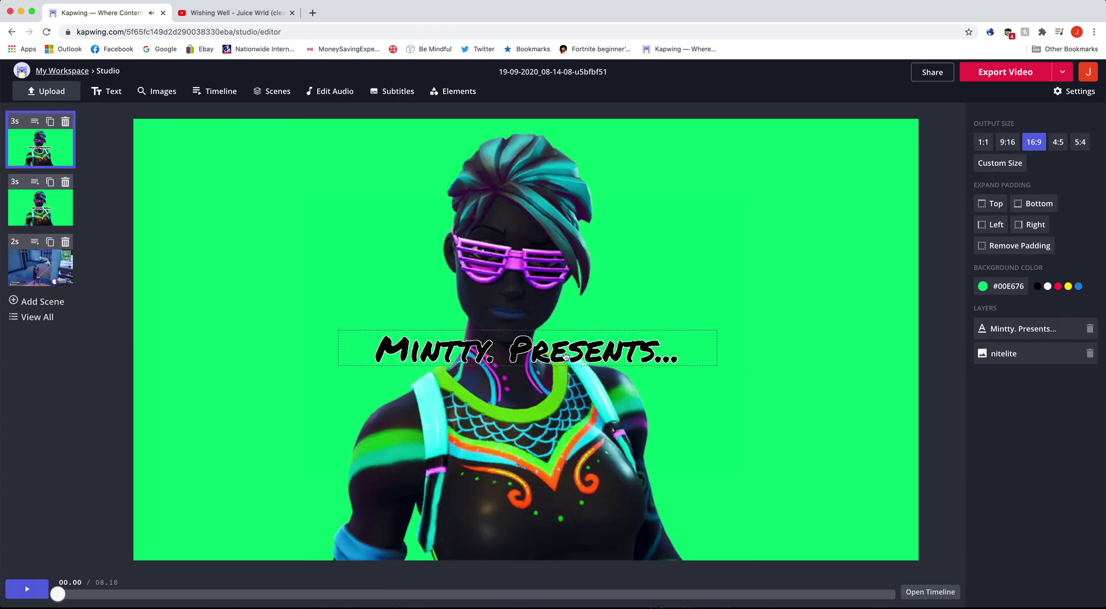
click(37, 217)
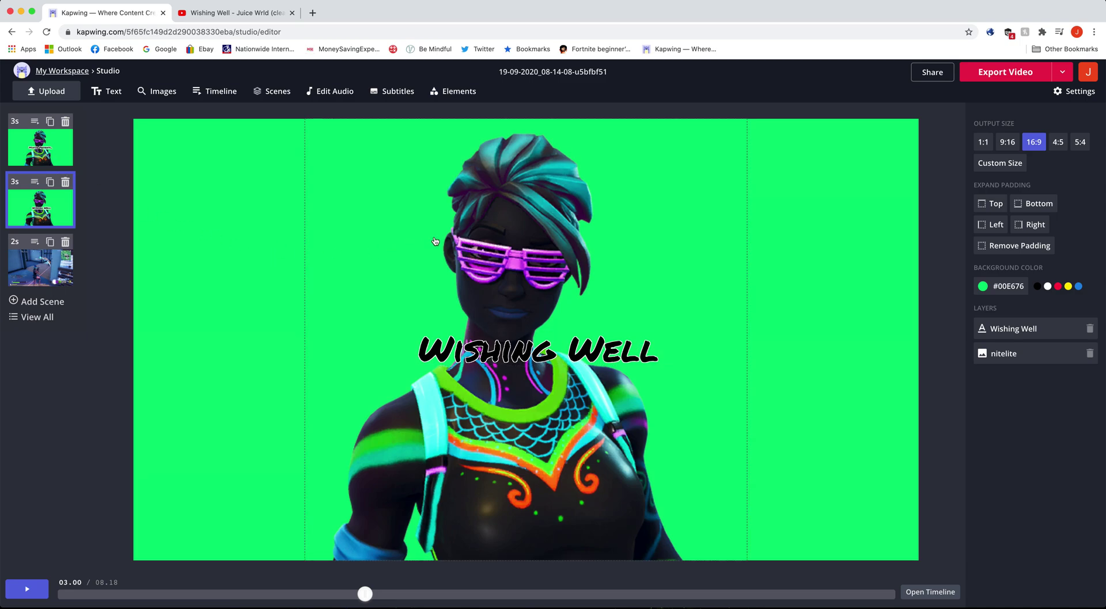
click(498, 231)
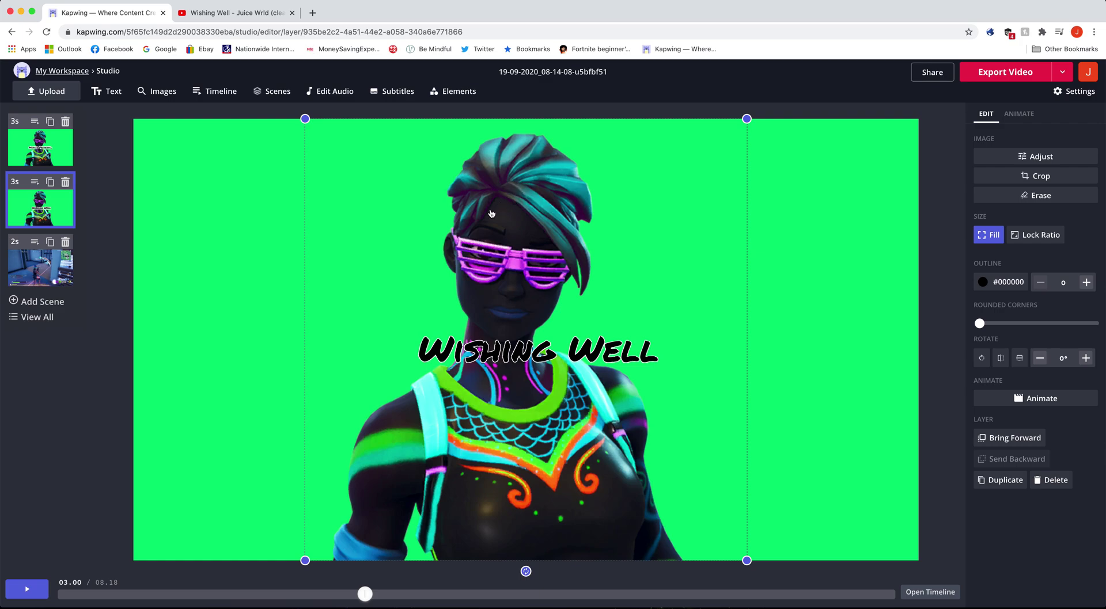
click(594, 335)
click(547, 242)
click(1021, 115)
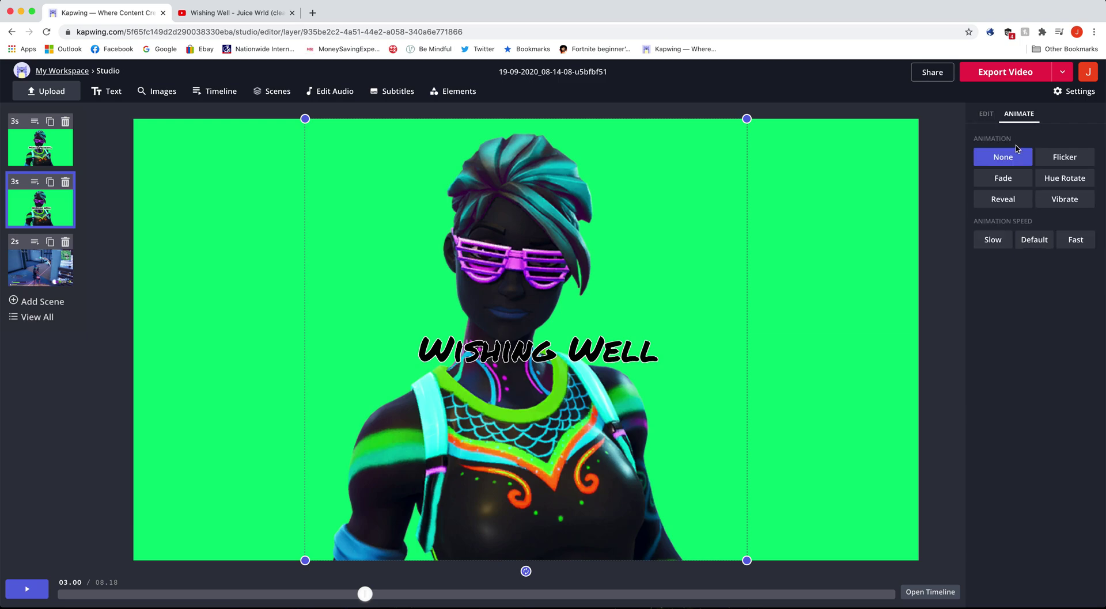
click(1049, 181)
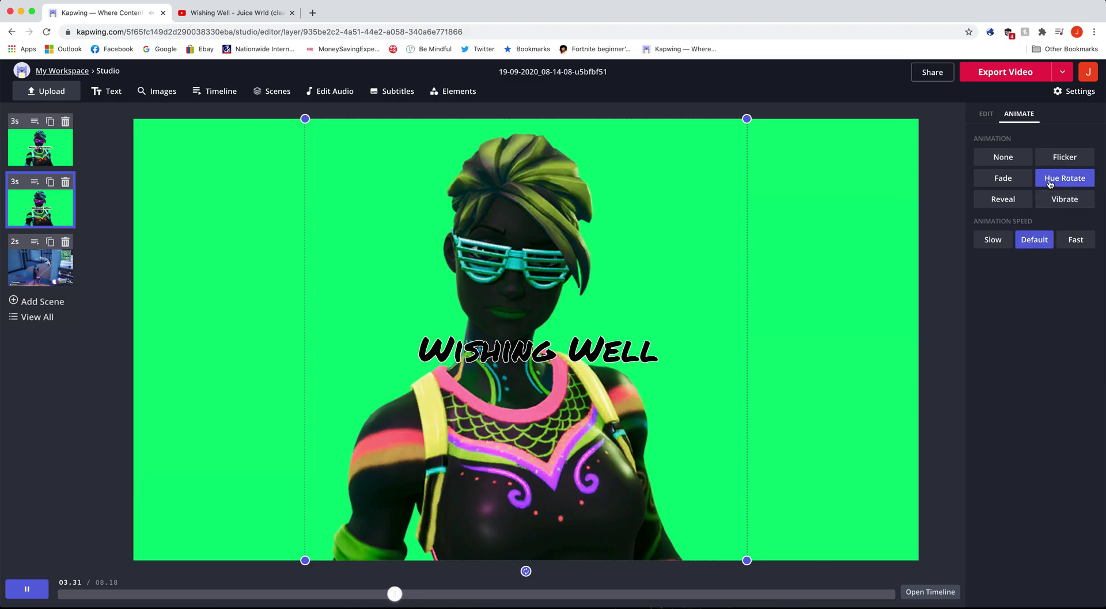
click(1004, 179)
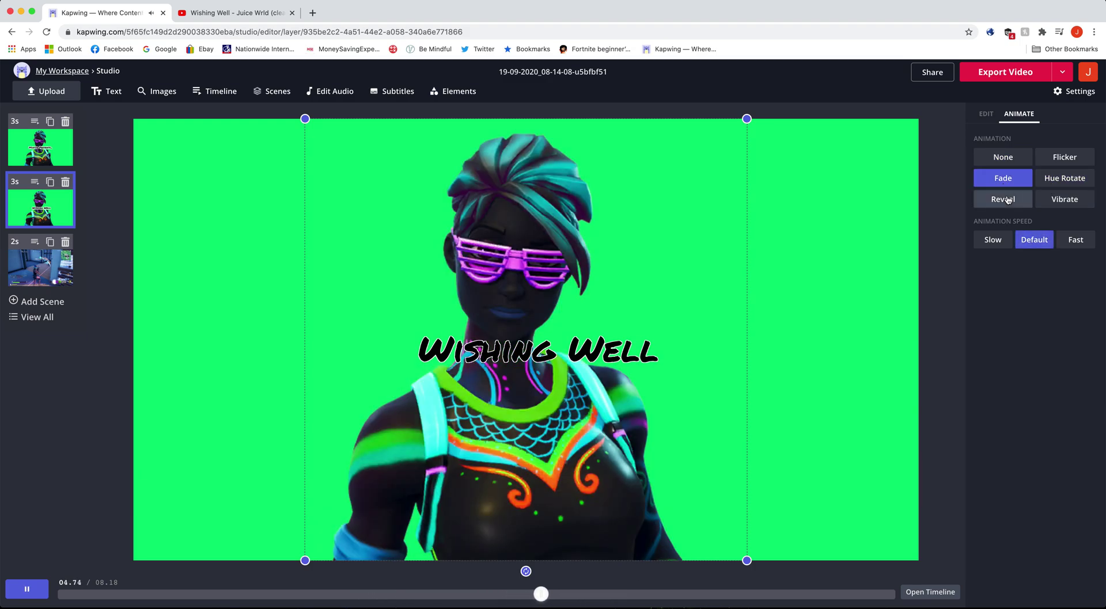
click(1007, 200)
click(1068, 199)
click(1070, 157)
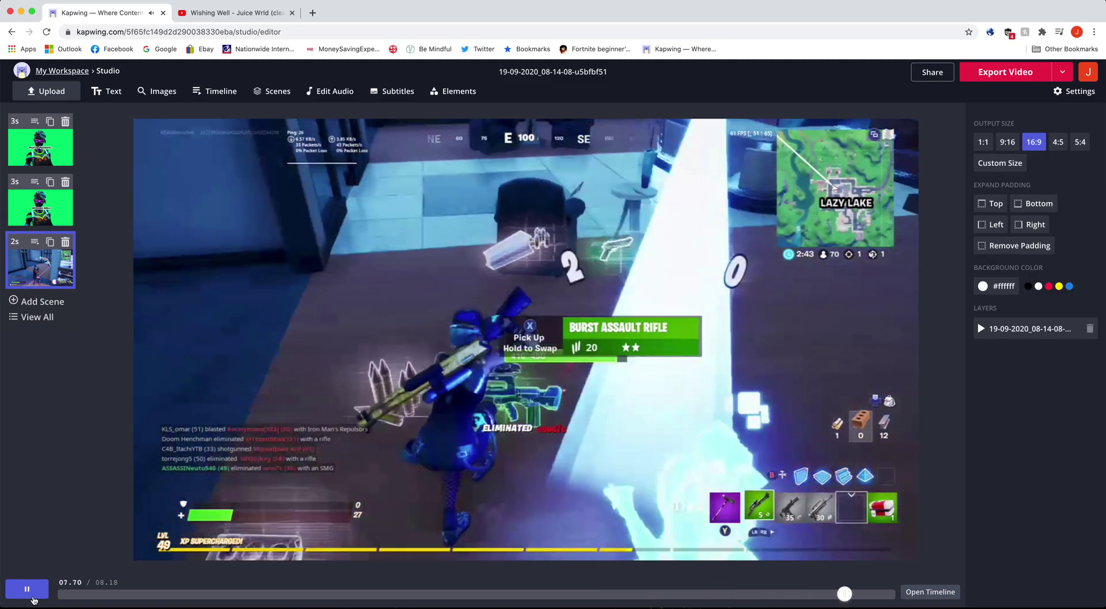
click(29, 596)
click(41, 208)
click(631, 230)
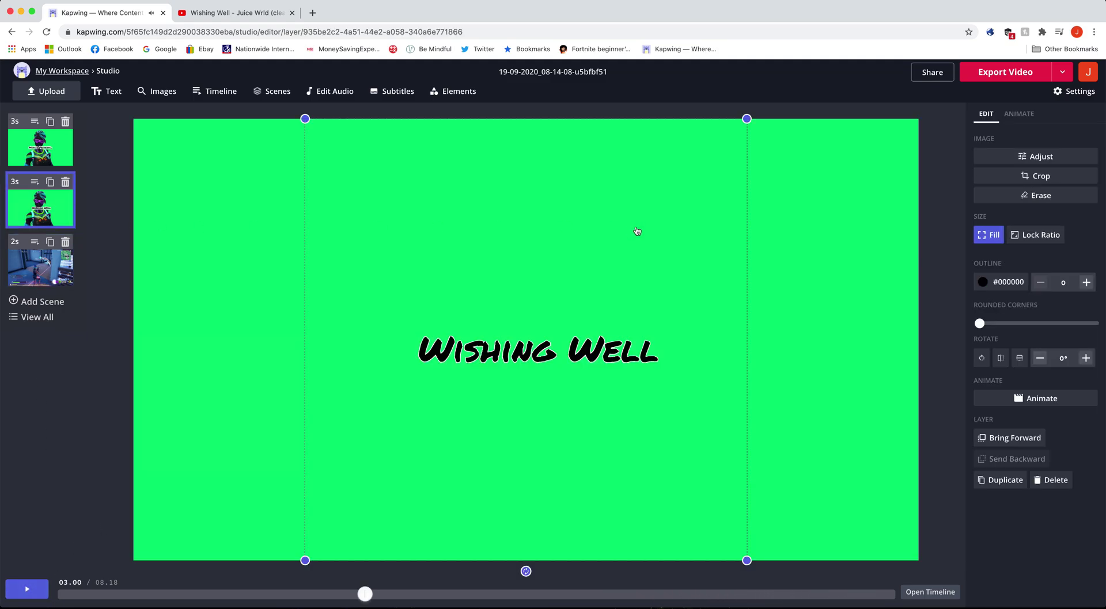
Step: Apply the Hue Rotate animation to the character image in the "Mintty. Presents..." scene
click(223, 597)
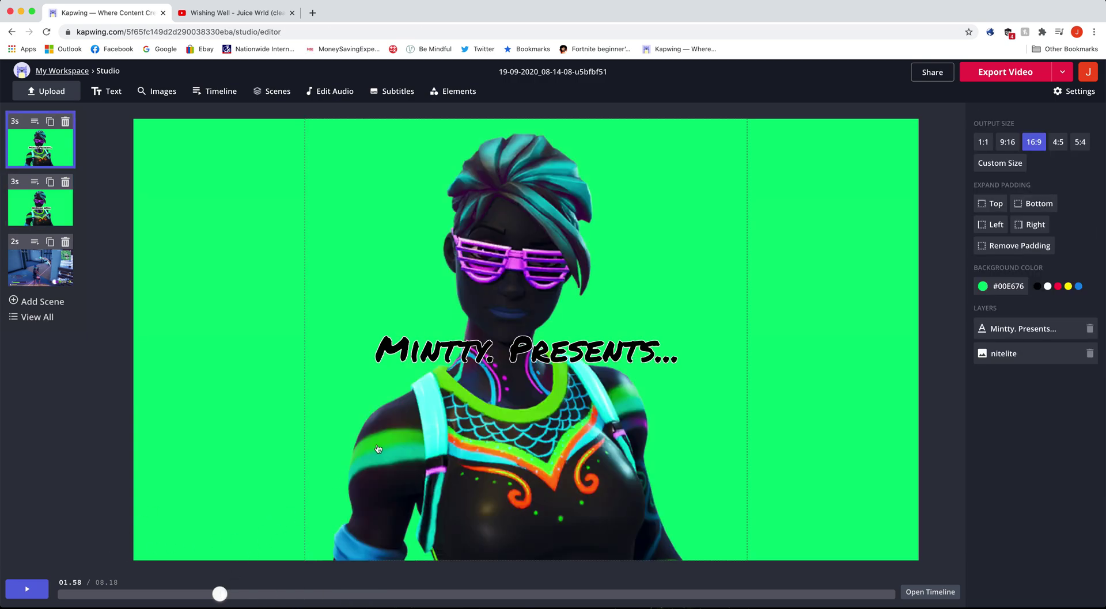
click(509, 239)
click(1022, 118)
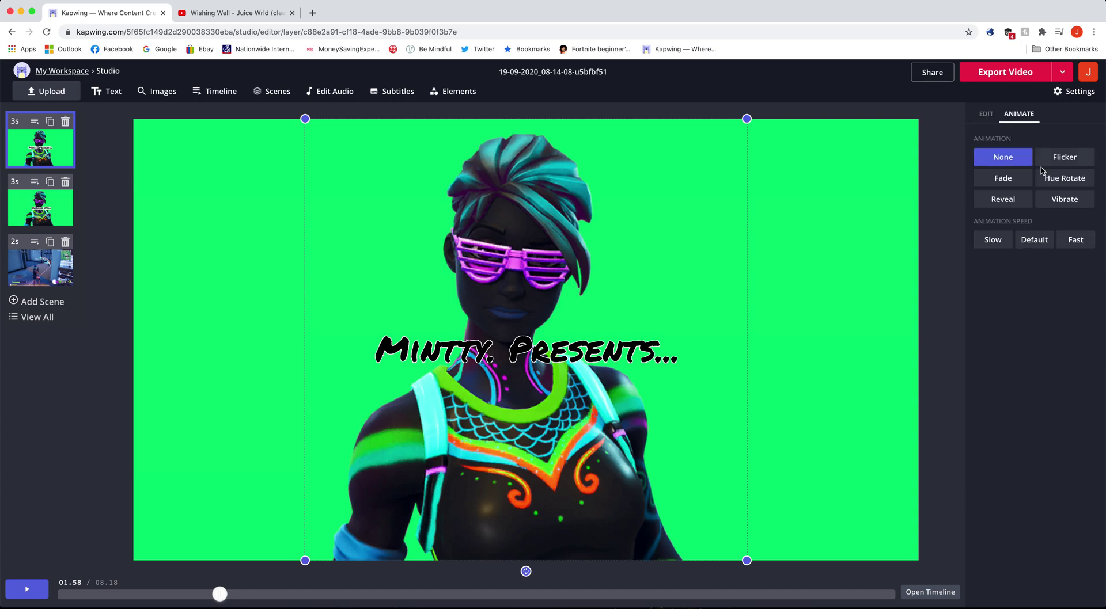
click(1064, 178)
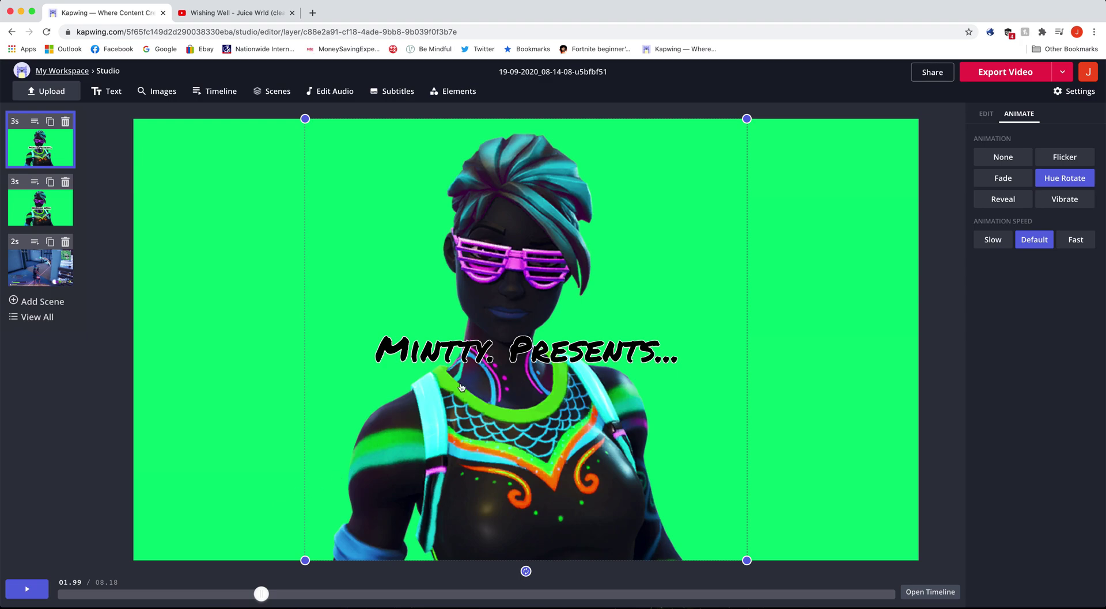
Step: Apply the Hue Rotate animation to the "Mintty. Presents..." title text
click(491, 367)
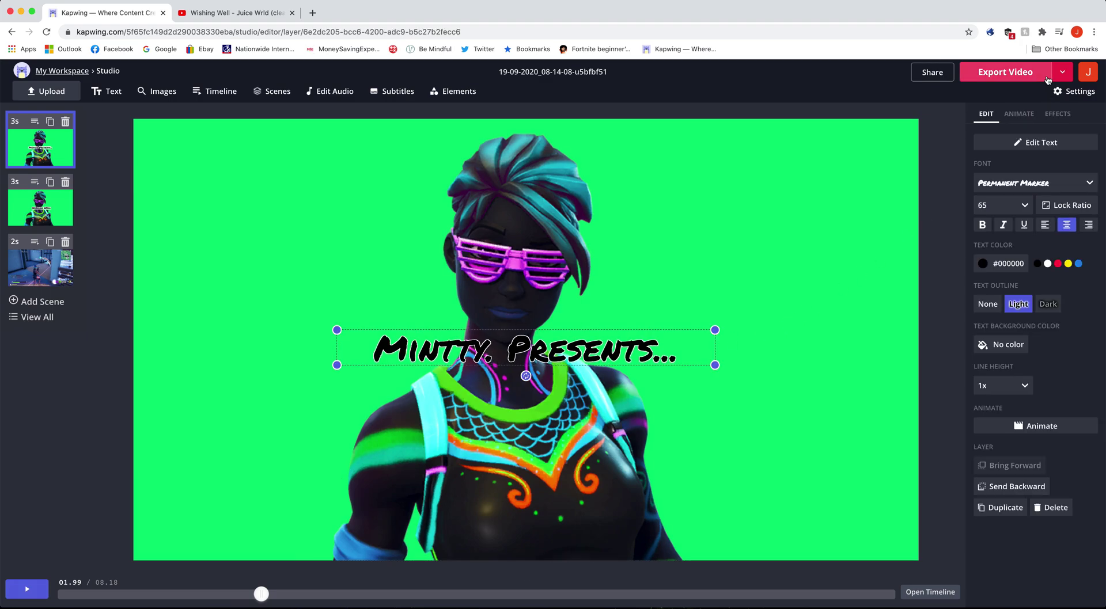
click(1019, 113)
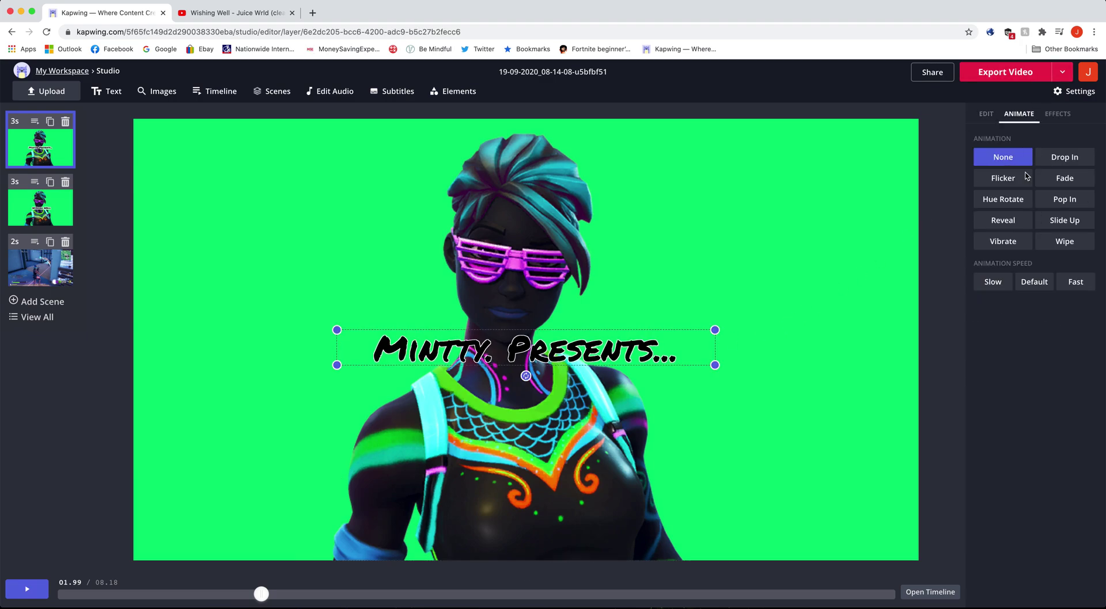
click(1019, 208)
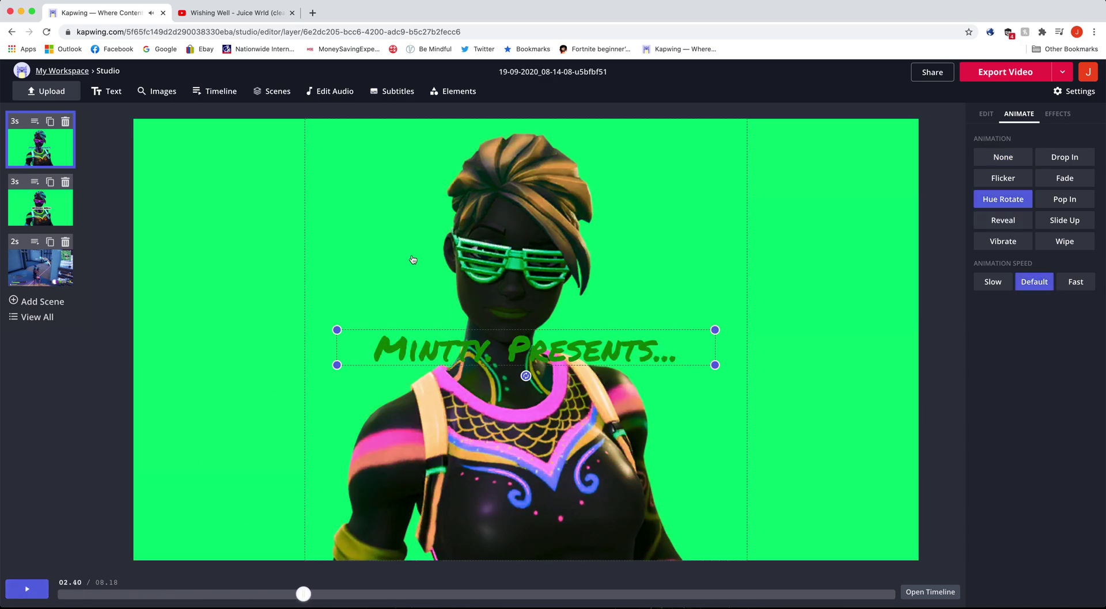
Step: Try the Slow and Fast speeds on the first scene's character image animation, then return it to Default speed
click(495, 254)
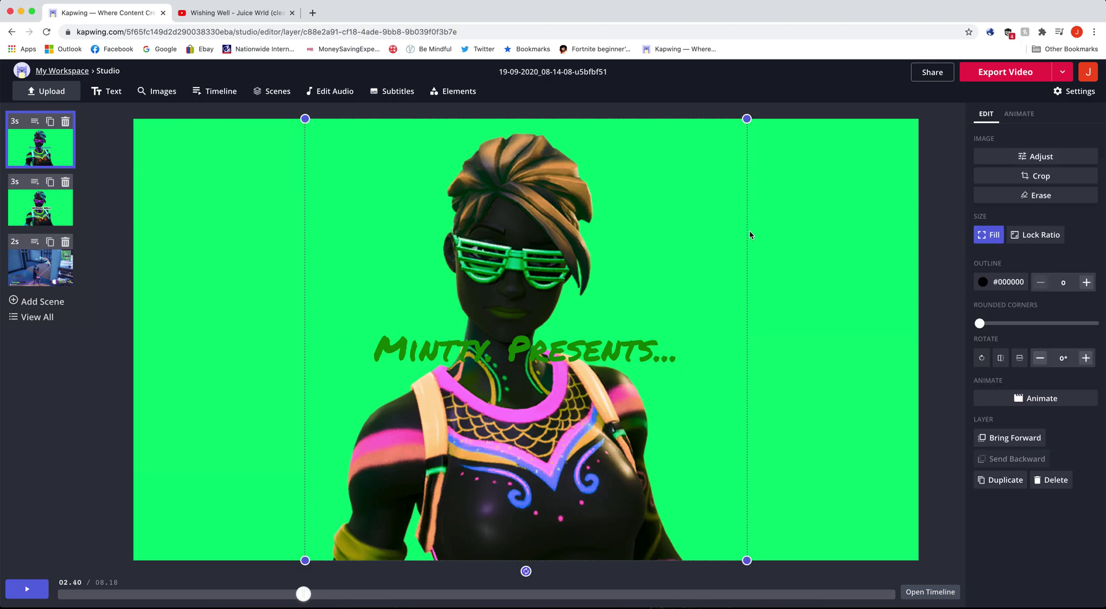
click(1019, 114)
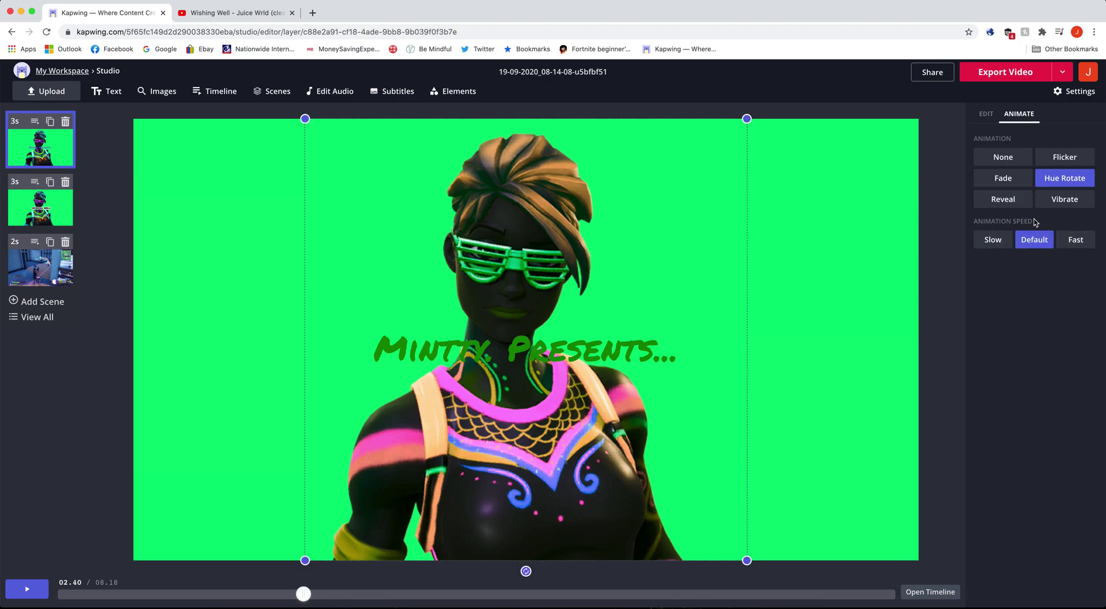
click(1002, 237)
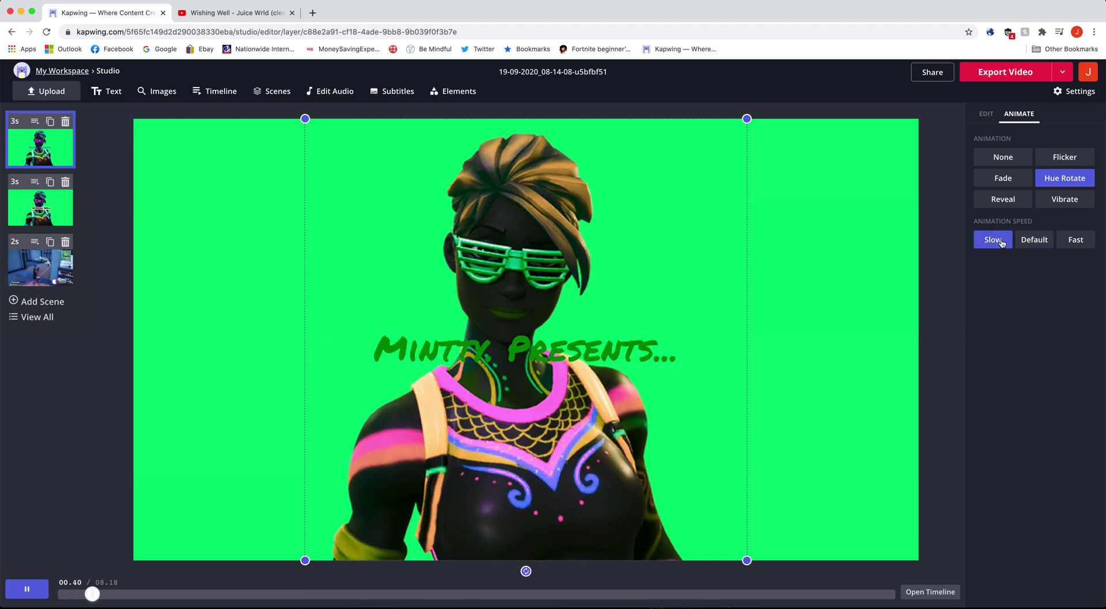
click(1033, 241)
click(1074, 241)
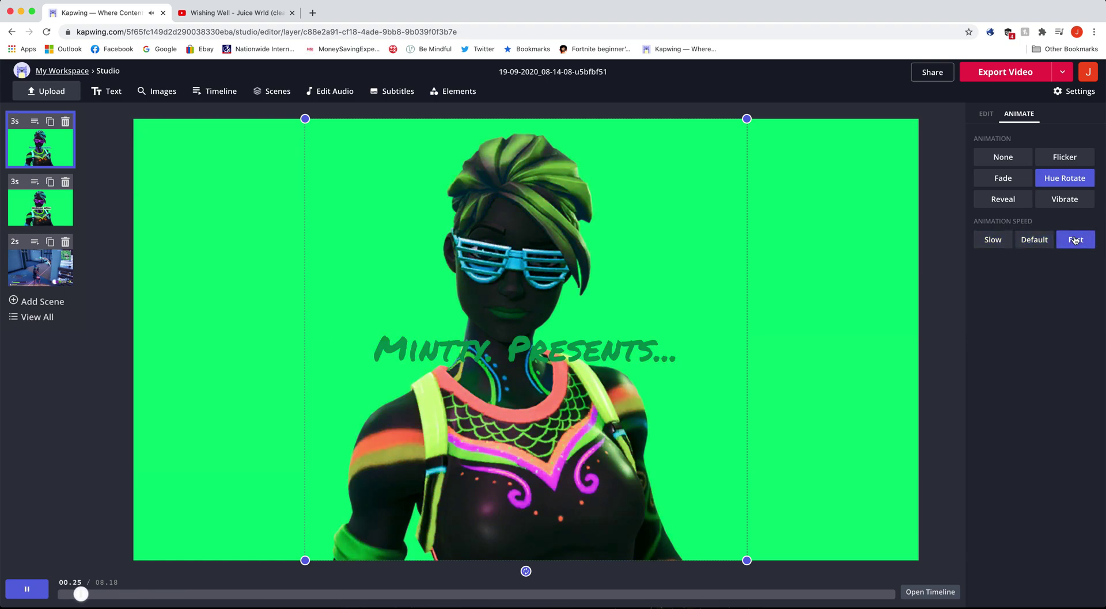
click(1043, 236)
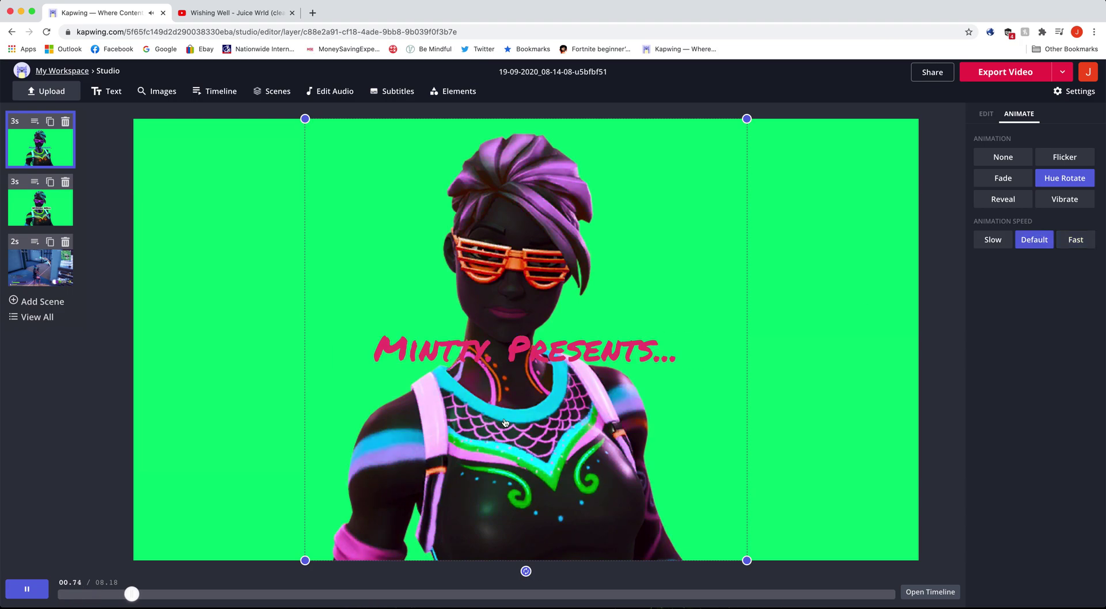
click(59, 595)
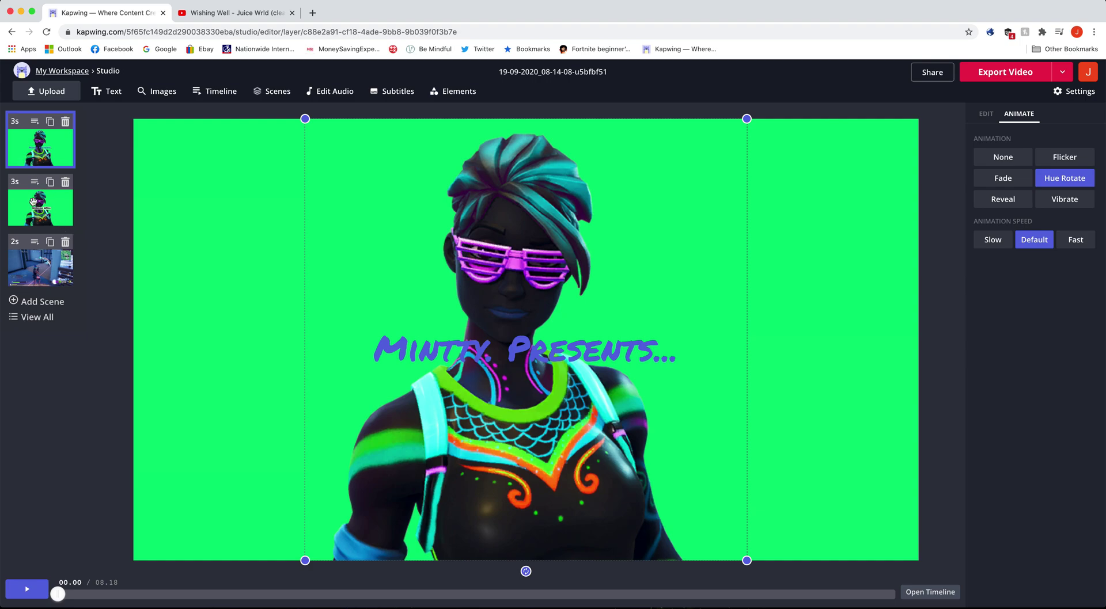
Step: Set the character image's animation in the "Wishing Well" scene to Fade and preview it
click(33, 201)
click(553, 276)
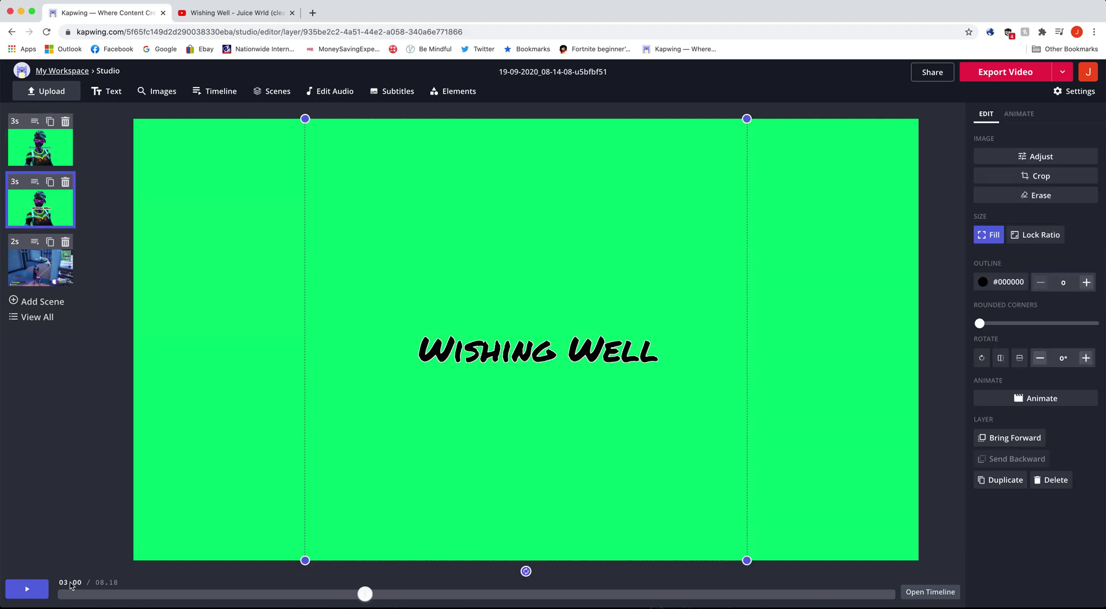
click(1018, 114)
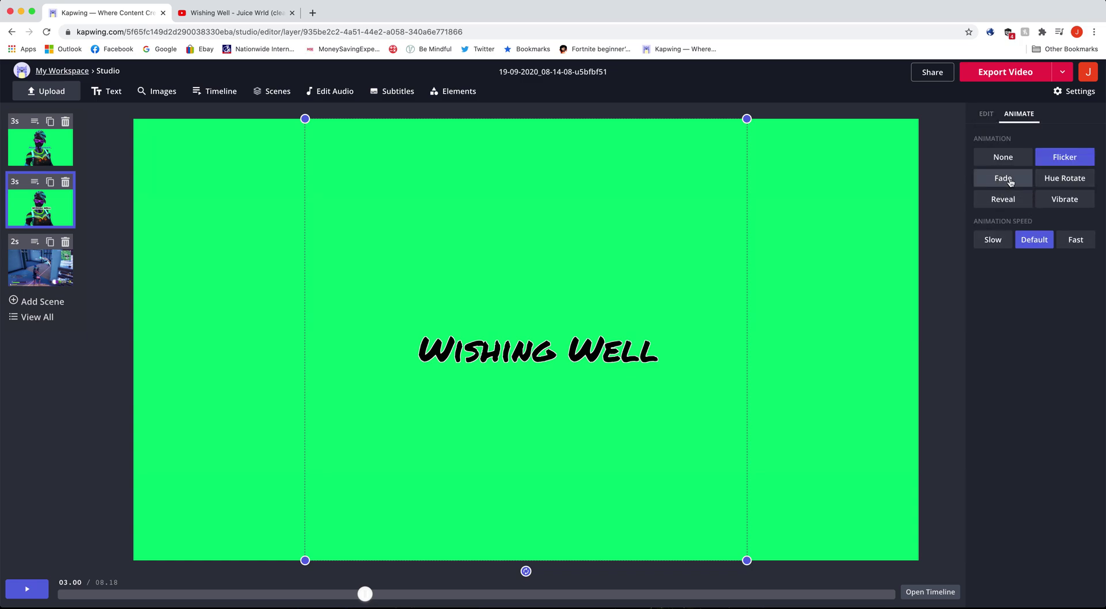
click(1007, 198)
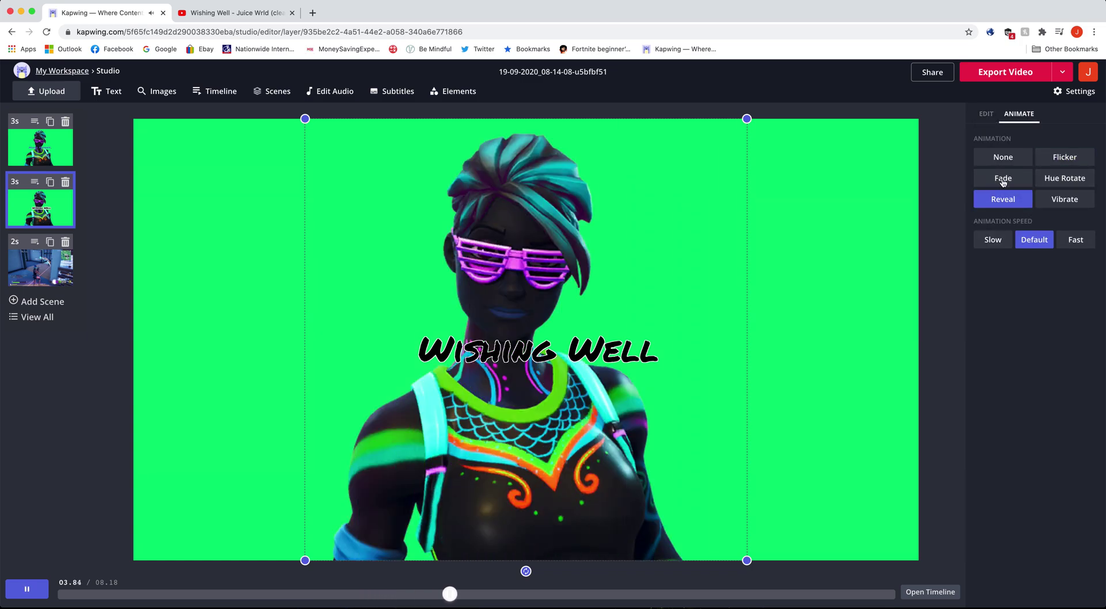
click(1004, 180)
click(471, 365)
click(471, 365)
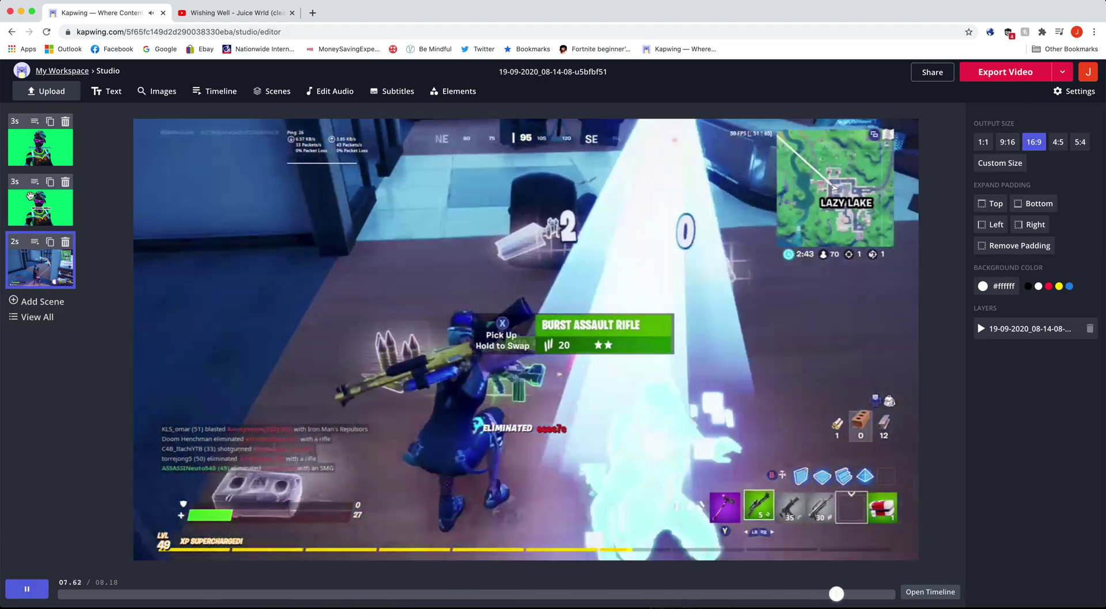
click(365, 593)
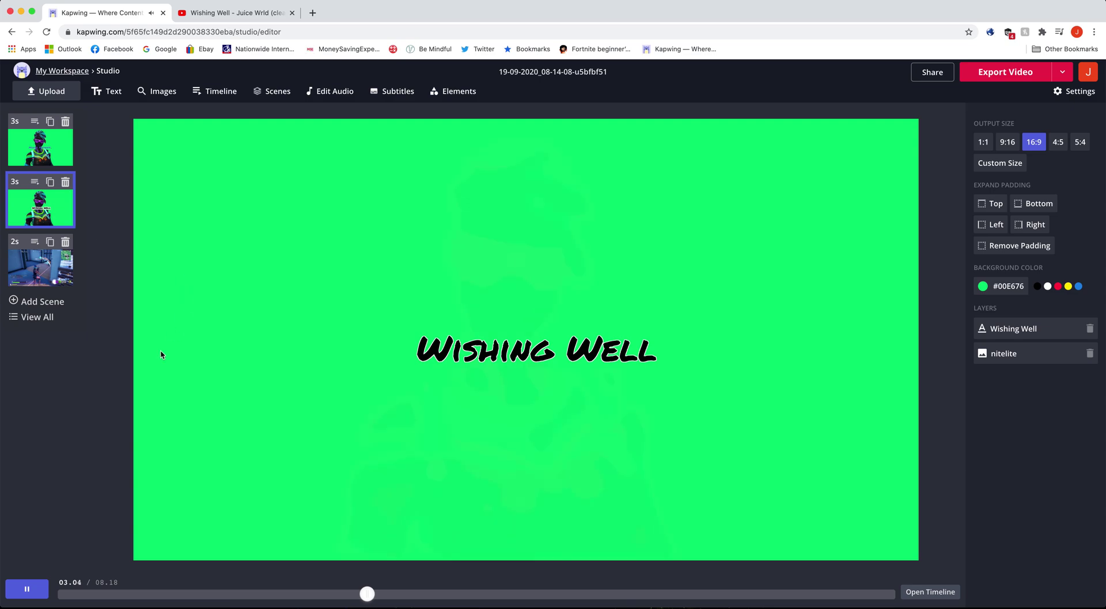
click(24, 590)
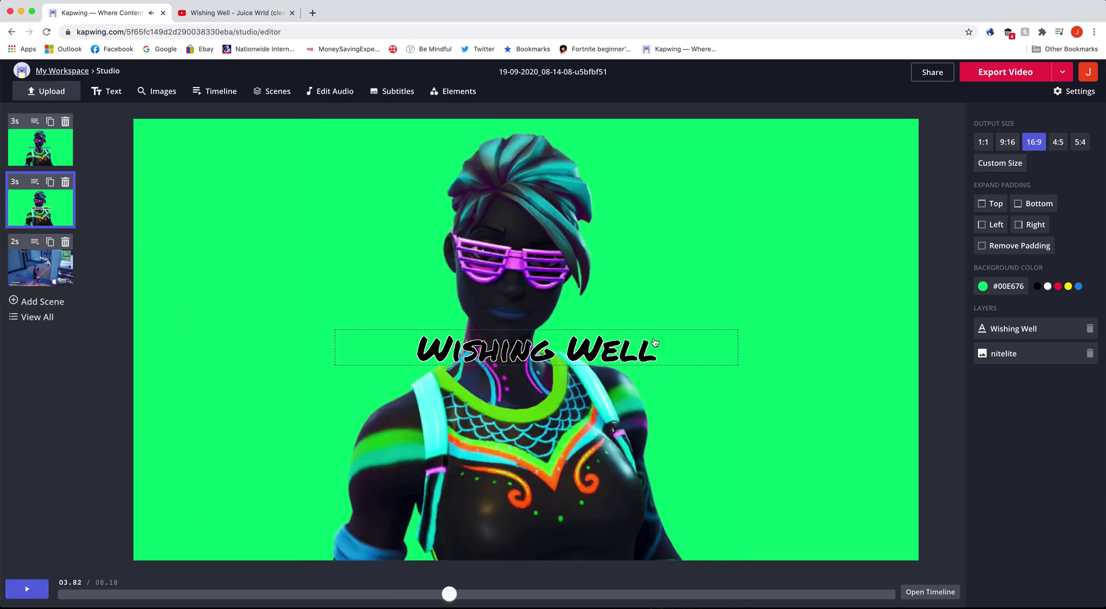
Step: Apply the Fade animation to the "Wishing Well" title text
click(563, 362)
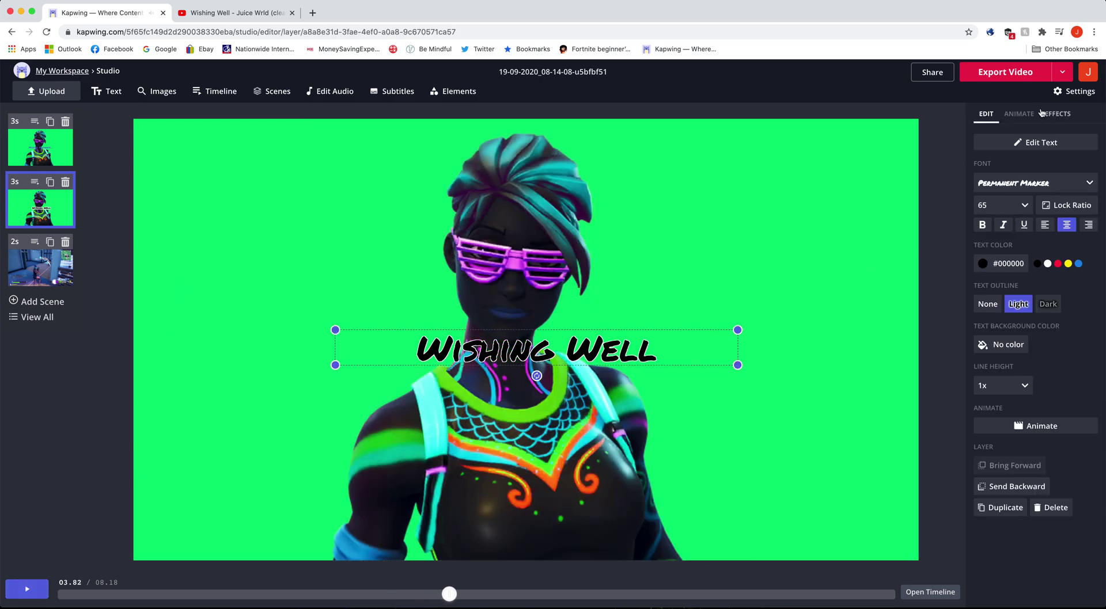
click(1019, 113)
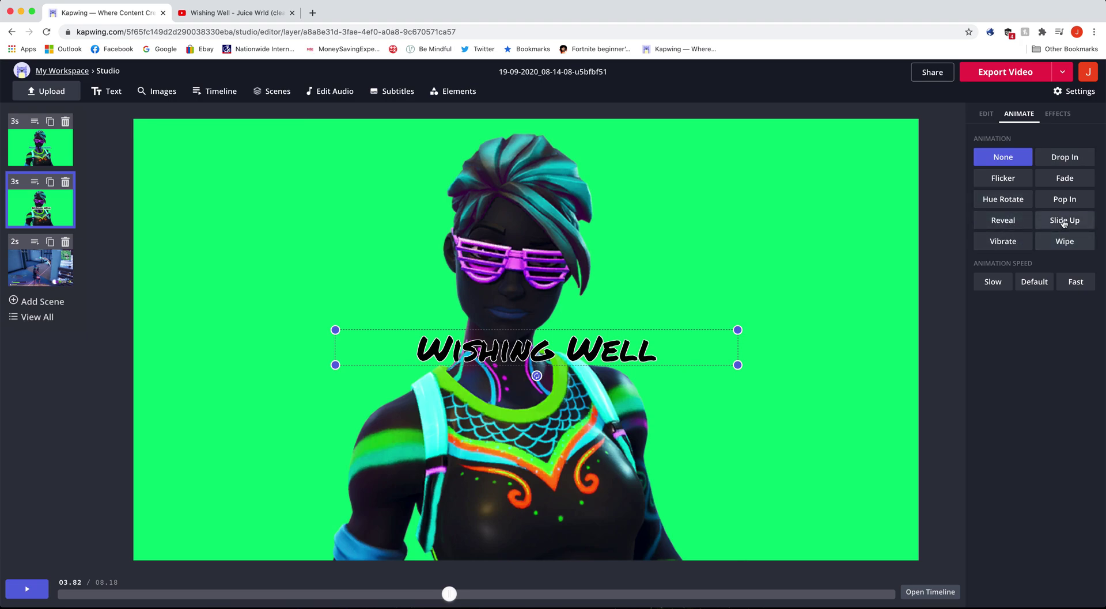
click(1064, 177)
Step: Play the montage from the beginning to preview both animated intro scenes and the gameplay clip
click(36, 595)
drag(504, 596, 1, 565)
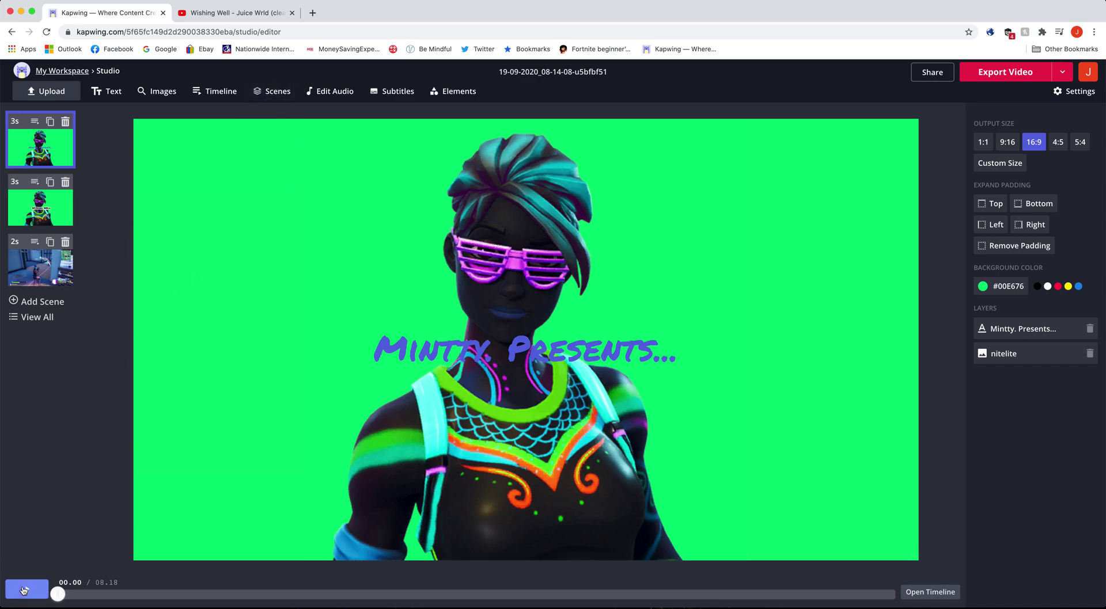
click(46, 593)
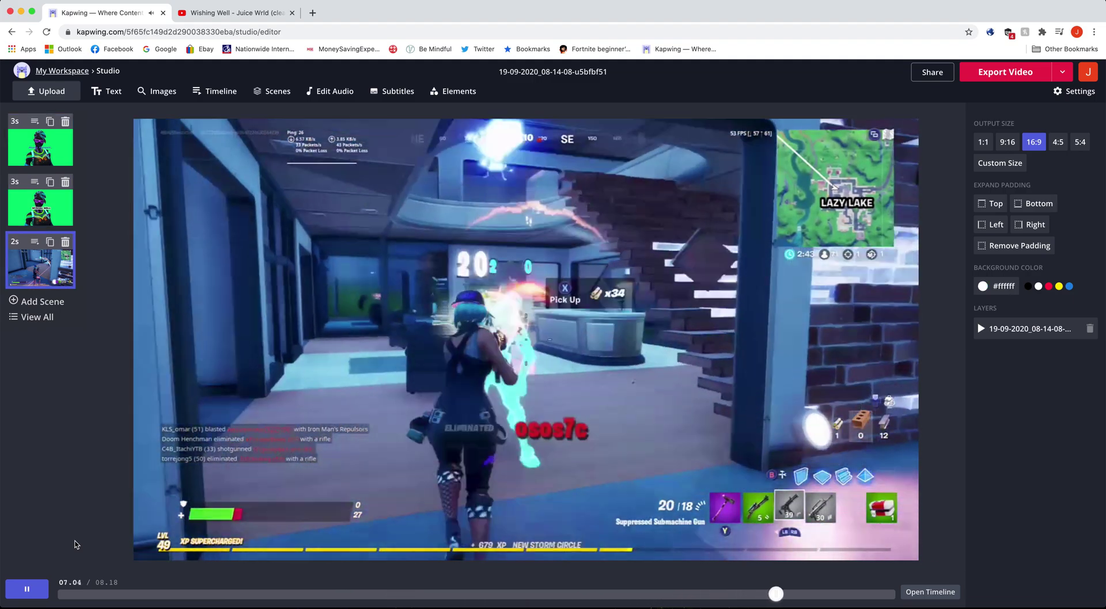
key(space)
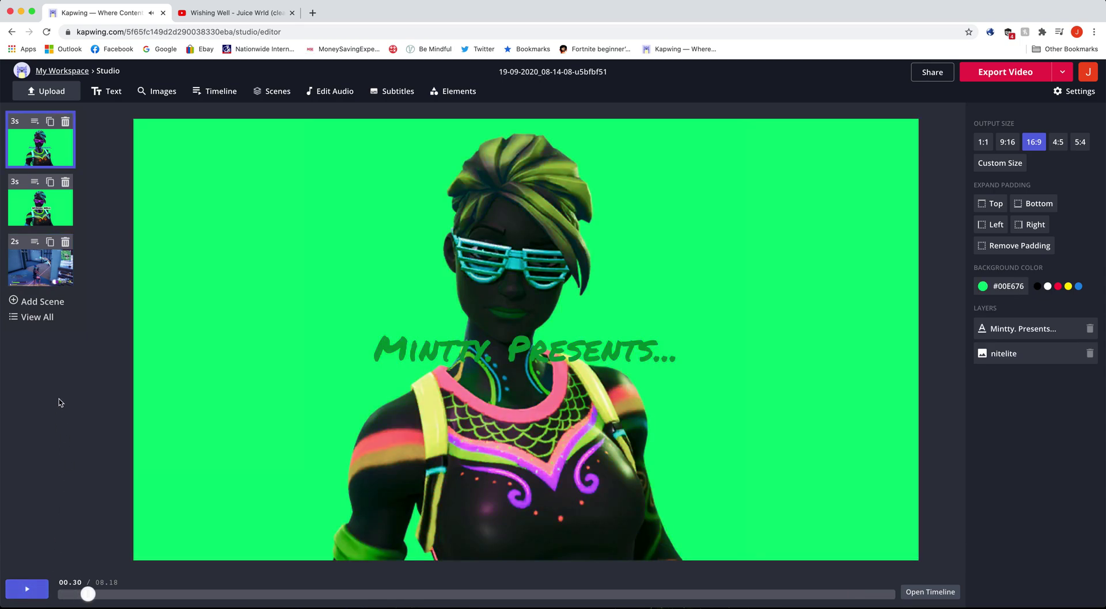
Step: Review the gameplay clip and both intro scenes, ending with the "Mintty. Presents..." title selected
click(55, 302)
click(74, 301)
click(62, 276)
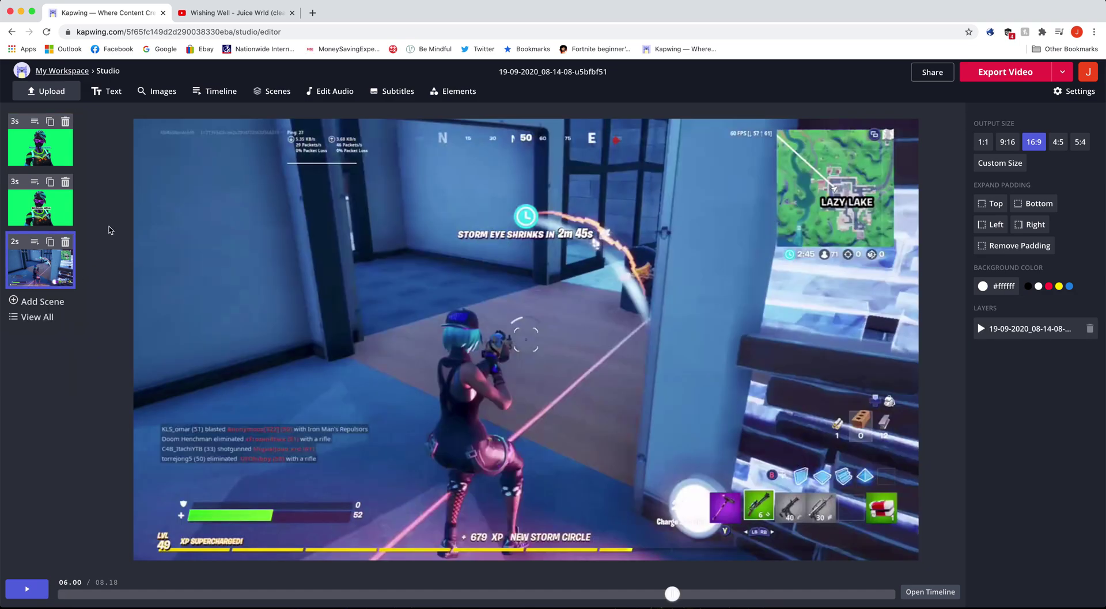
click(52, 211)
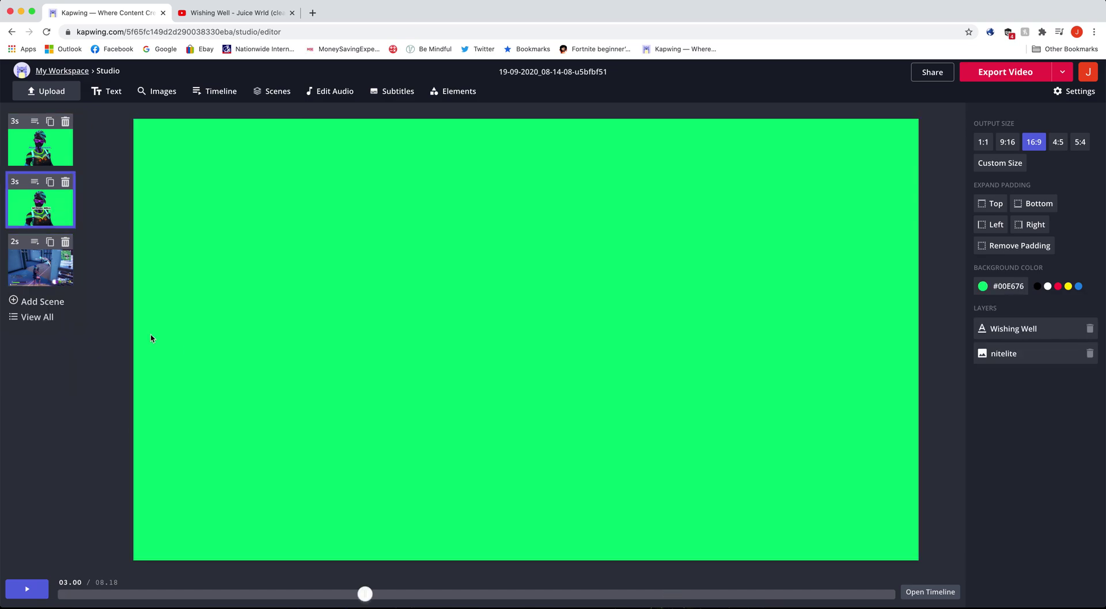
click(44, 150)
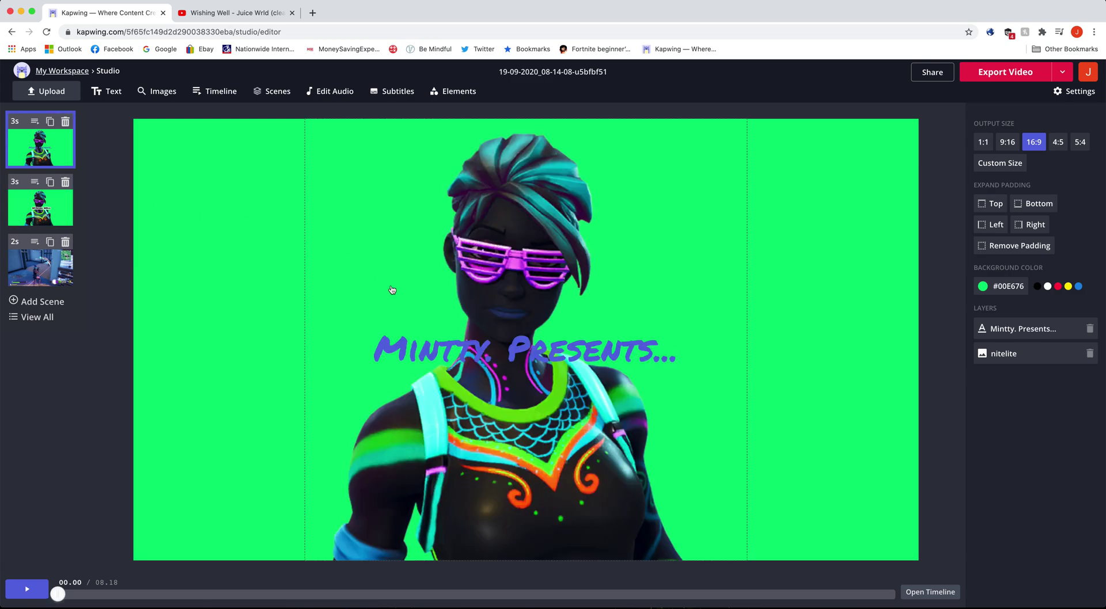
click(526, 341)
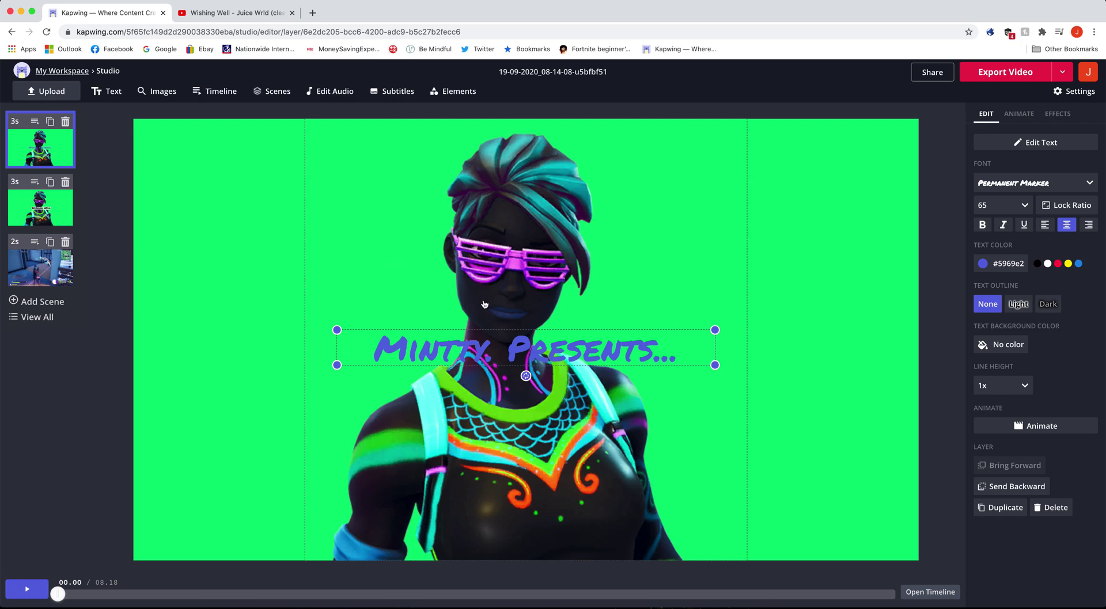
Step: Open the first intro scene's timeline, preview it, and set the "Mintty. Presents..." title layer's start time to 00:01.00
click(34, 124)
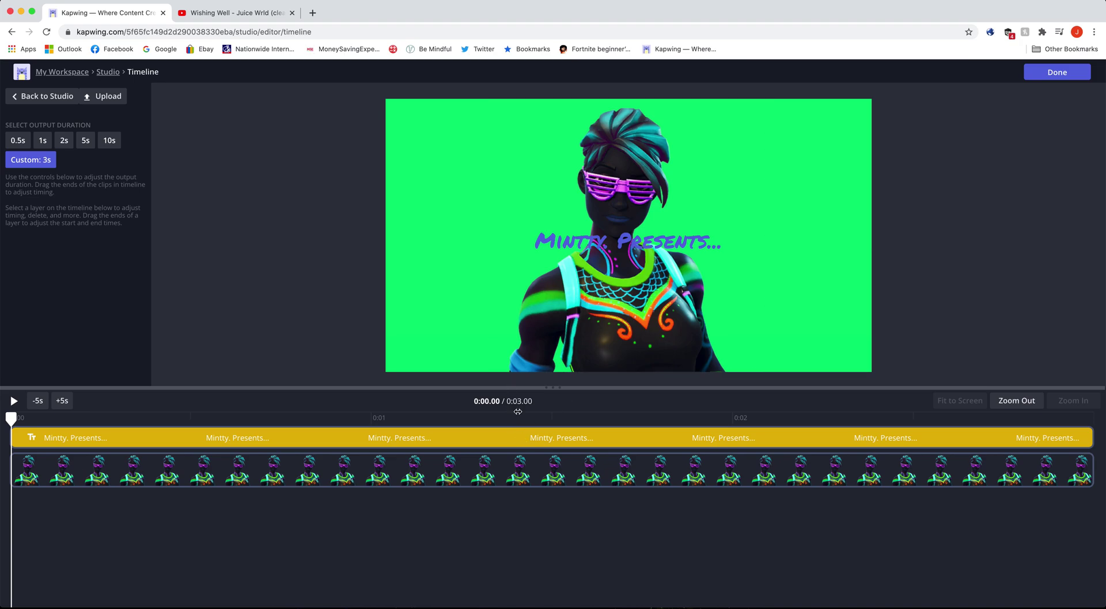
click(567, 438)
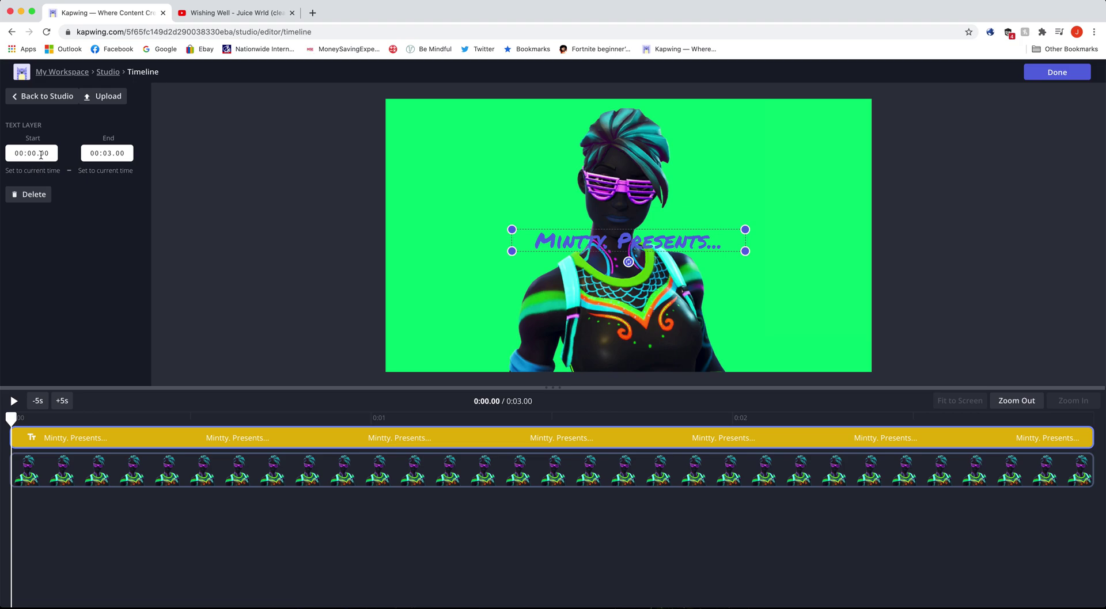
click(12, 401)
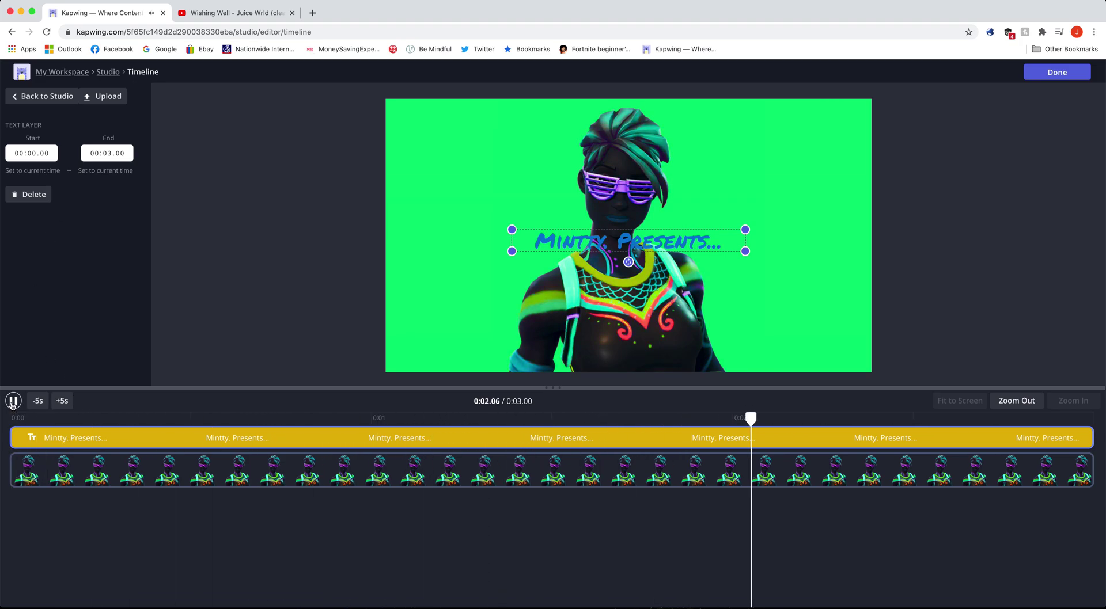
click(12, 401)
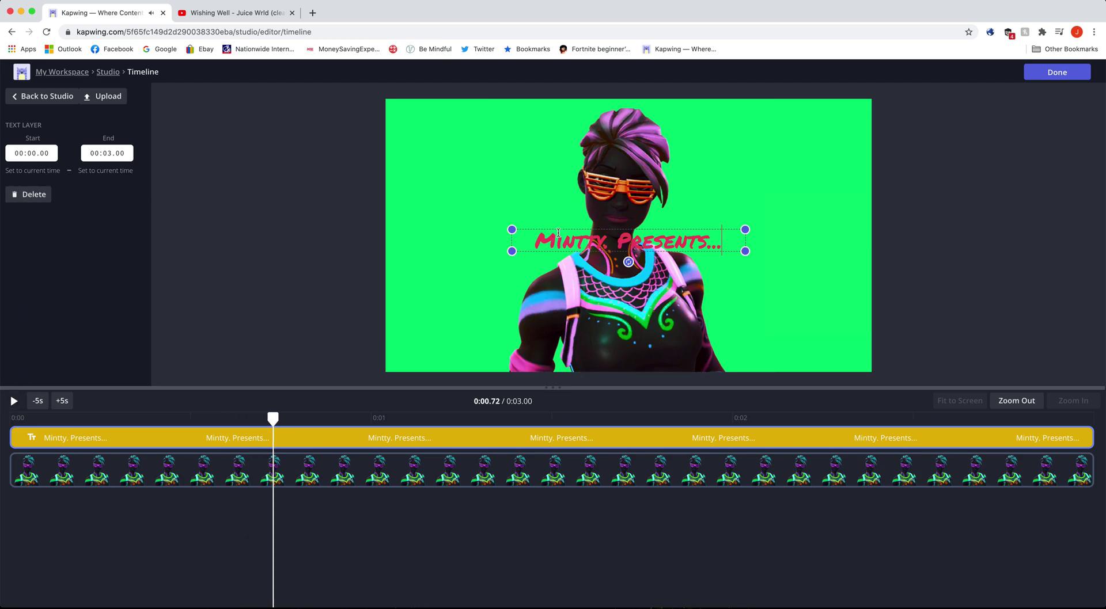
click(28, 155)
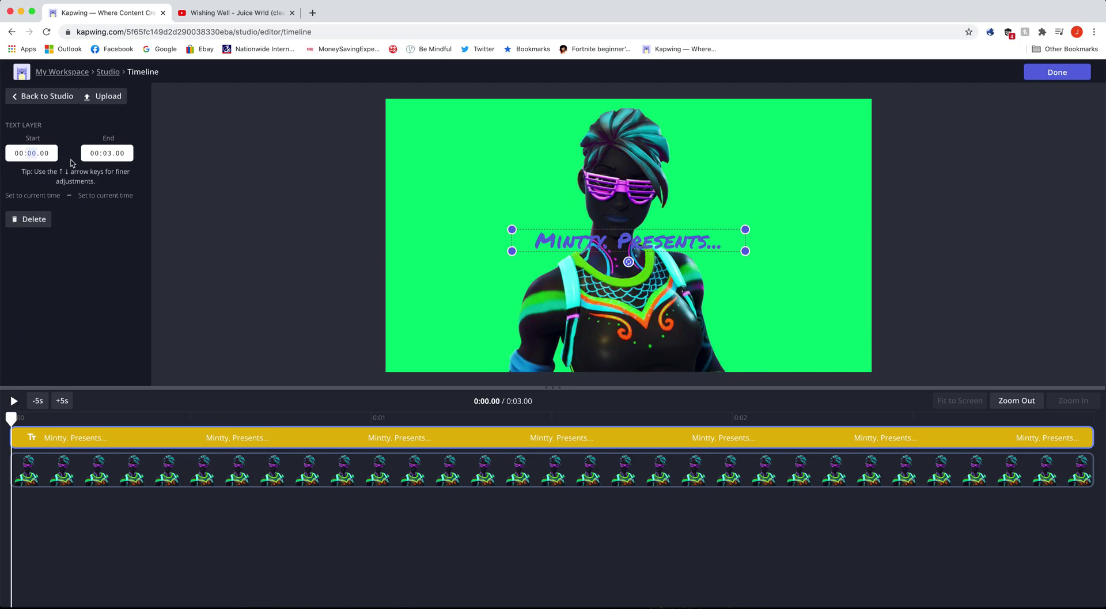
click(120, 155)
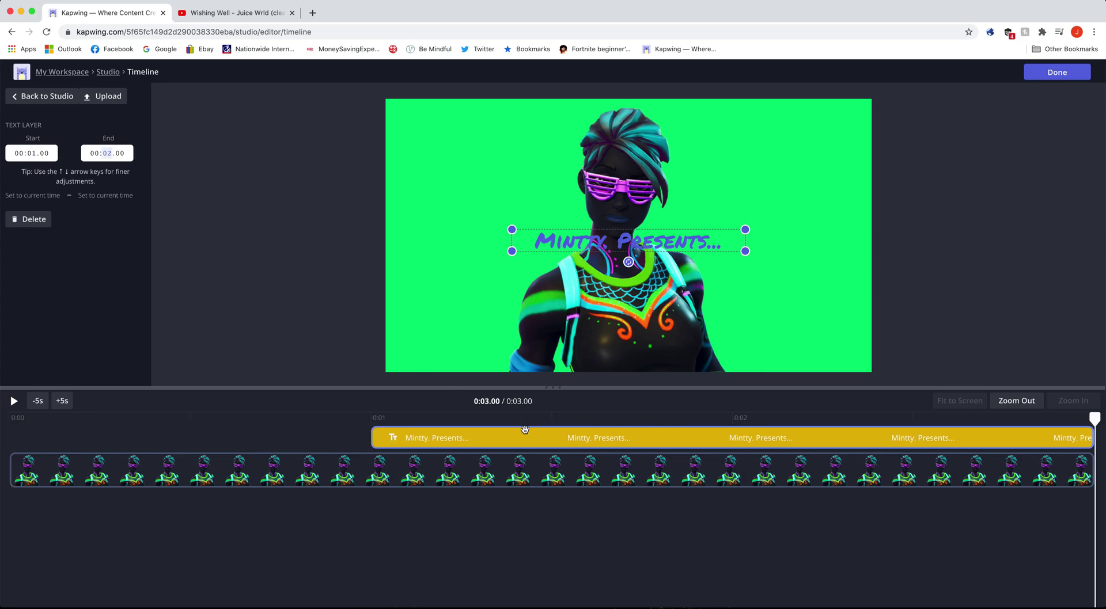
click(341, 343)
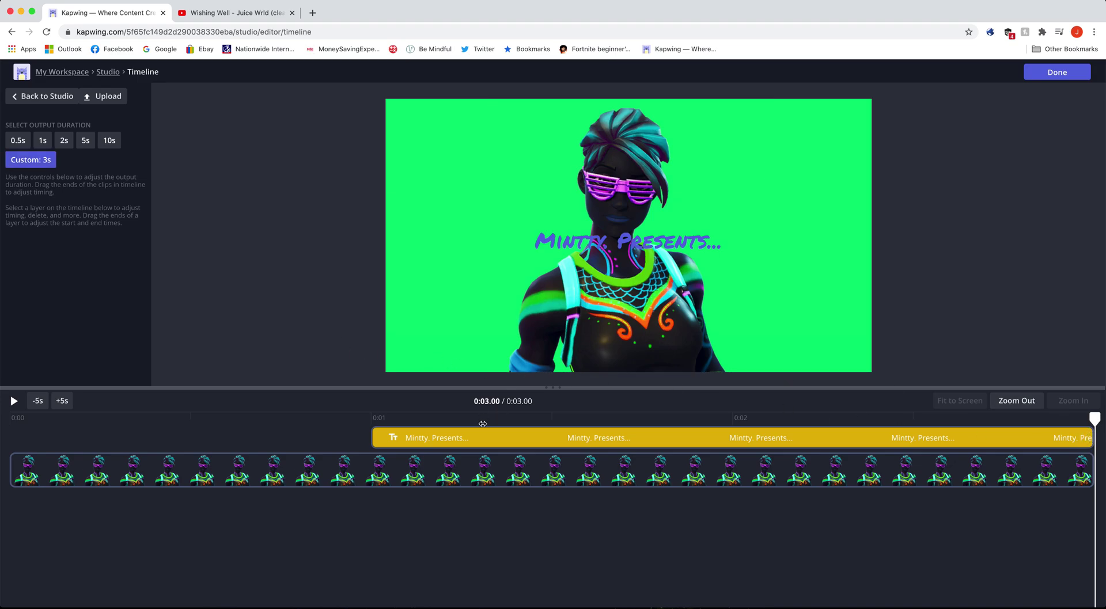
Step: Set the "Mintty. Presents..." title layer's end time to 00:02.00
click(615, 244)
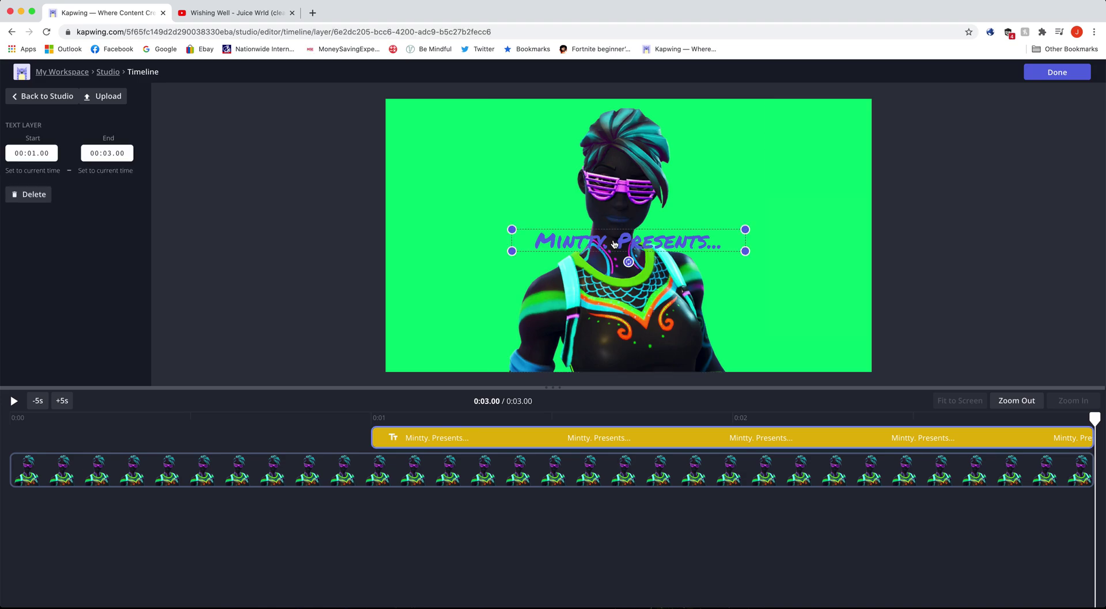
click(113, 155)
key(BackSpace)
text(2)
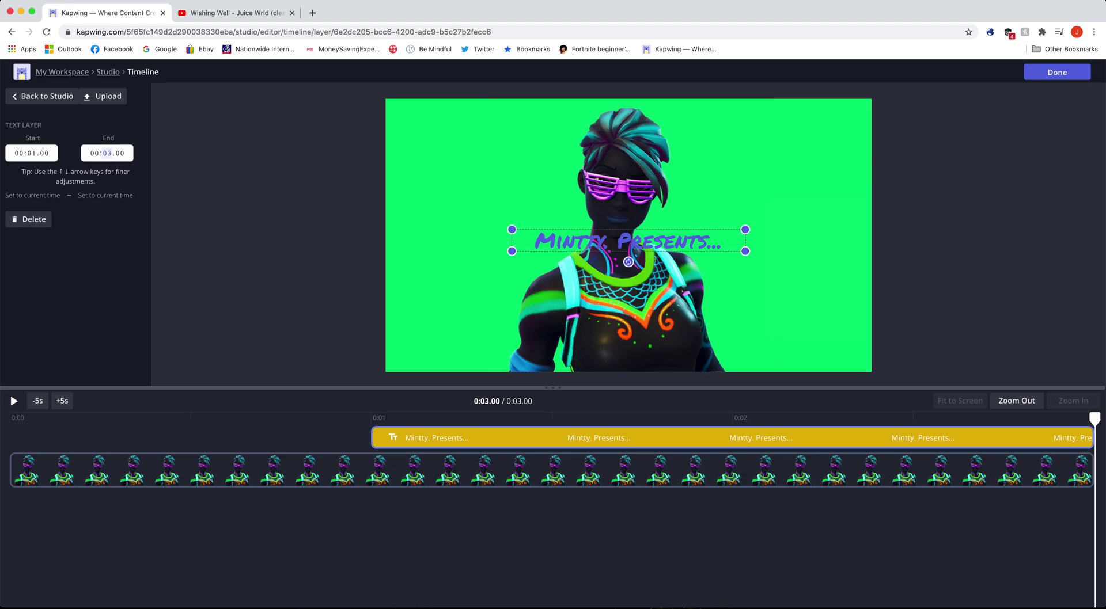
key(Return)
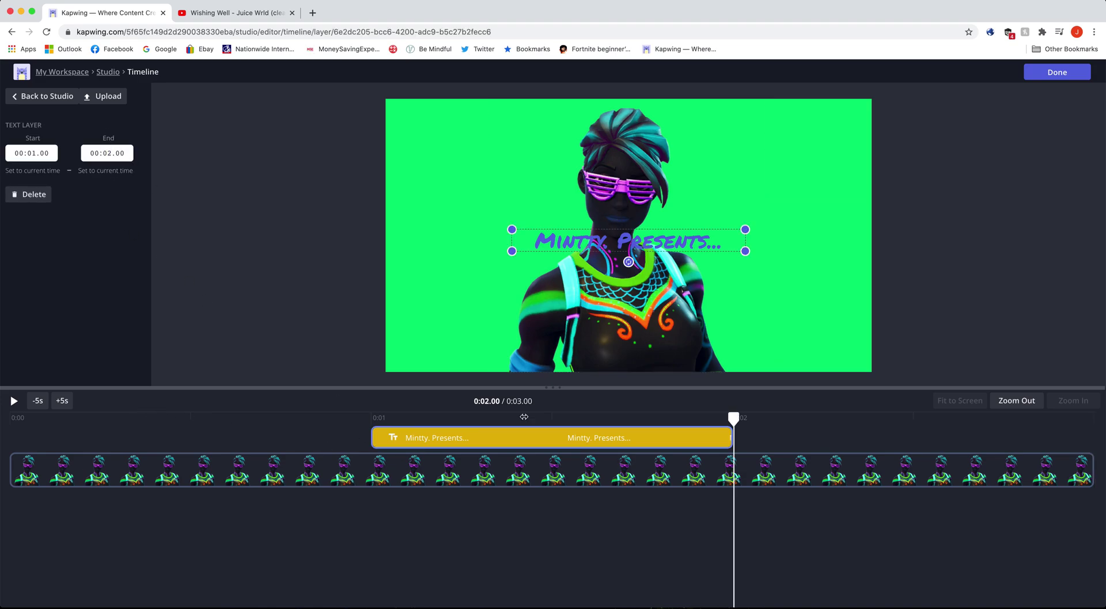
Step: Play the first intro scene from the beginning to check the title timing, and finish the timeline edit
drag(735, 415, 12, 418)
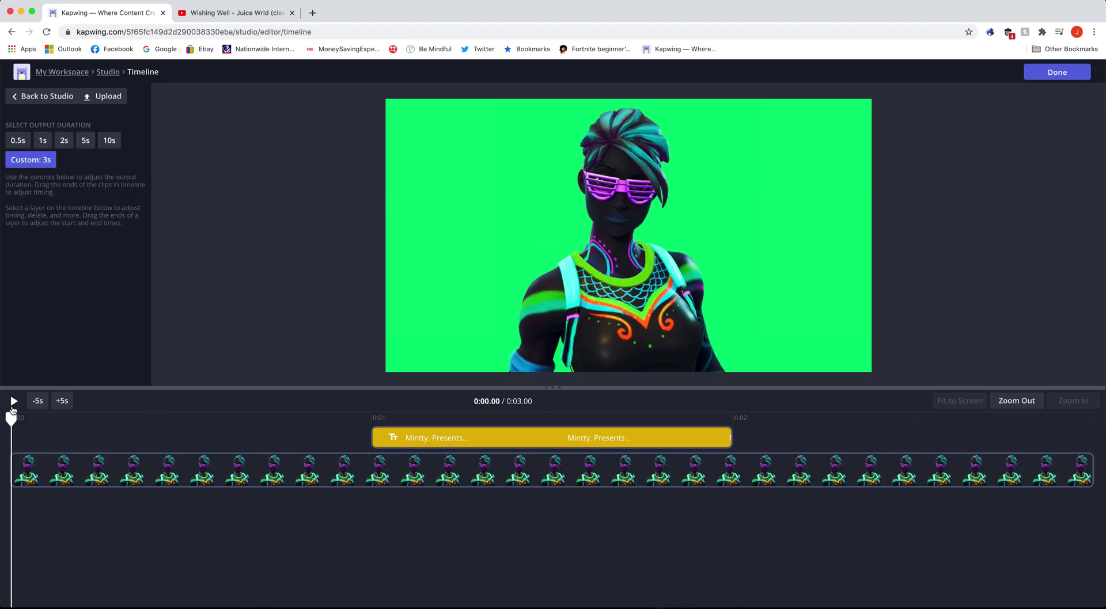
click(14, 401)
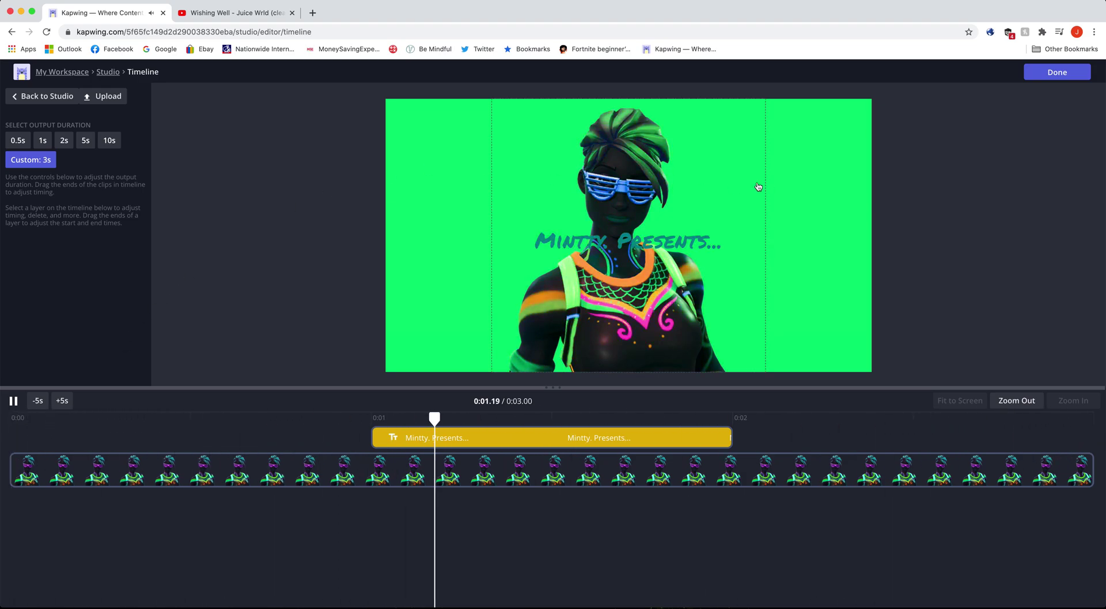
click(1057, 73)
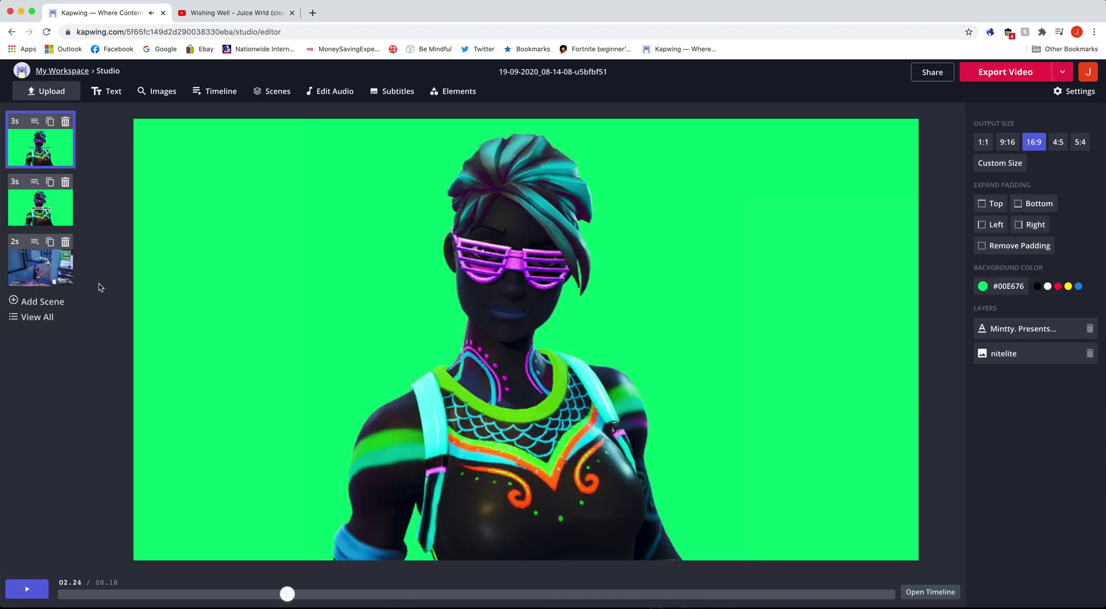
Step: Open the gameplay scene, view the available shape elements, and select the gameplay video layer
click(40, 266)
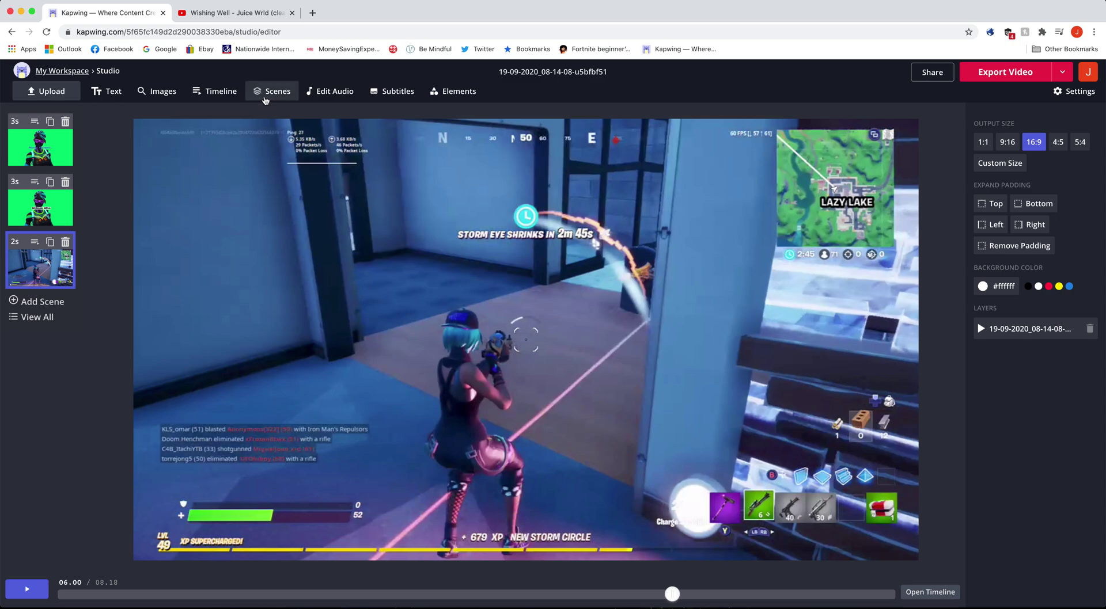
click(447, 98)
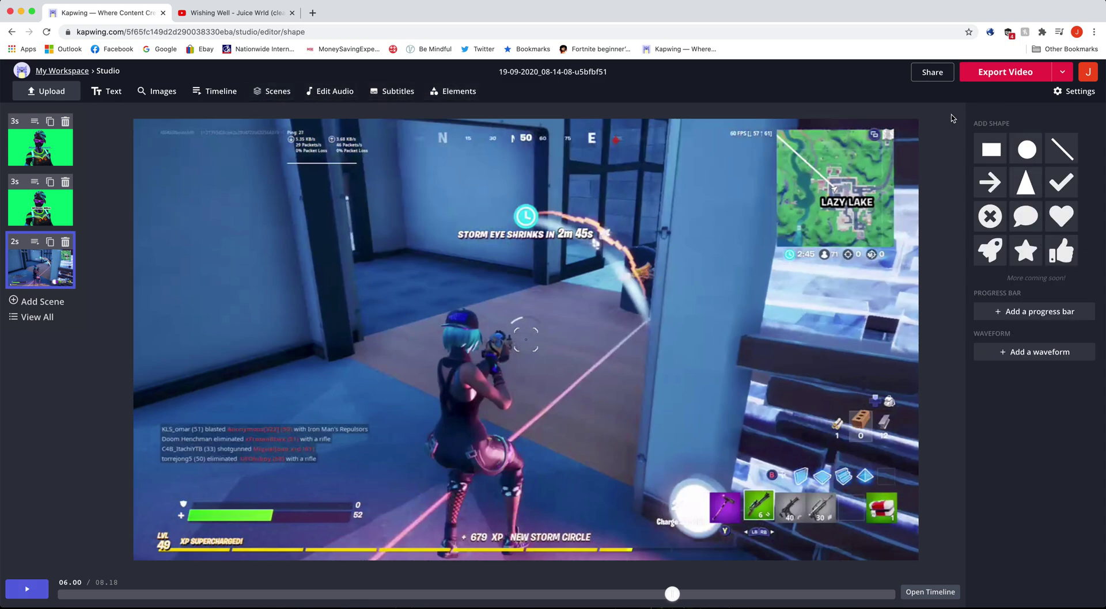
click(114, 143)
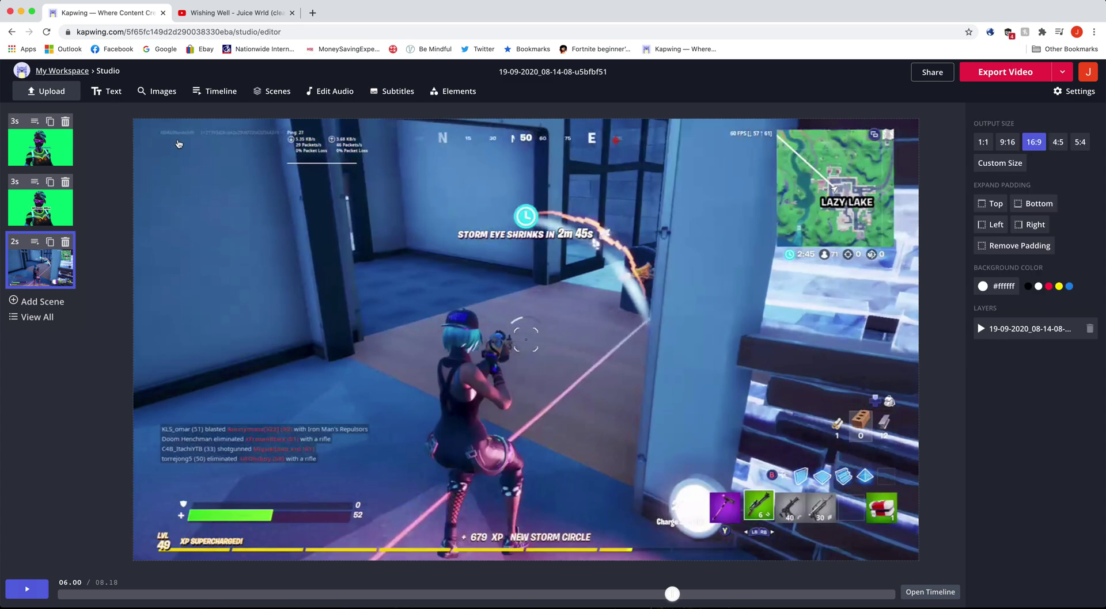
click(848, 352)
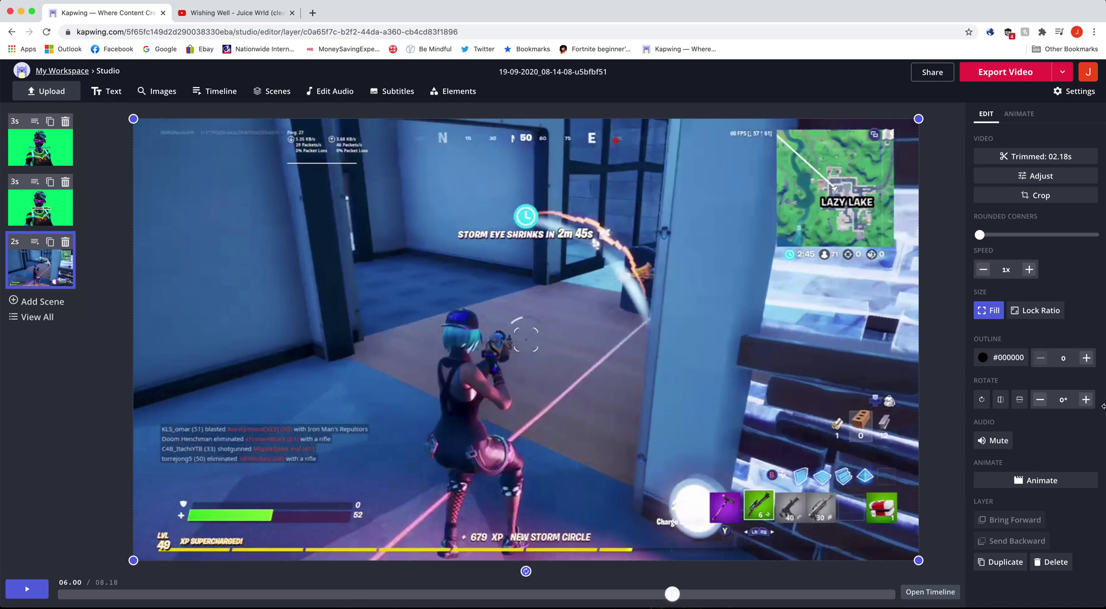
Step: Try rotating the gameplay video clockwise by a few degrees and return its rotation to 0°
click(1085, 400)
click(1086, 400)
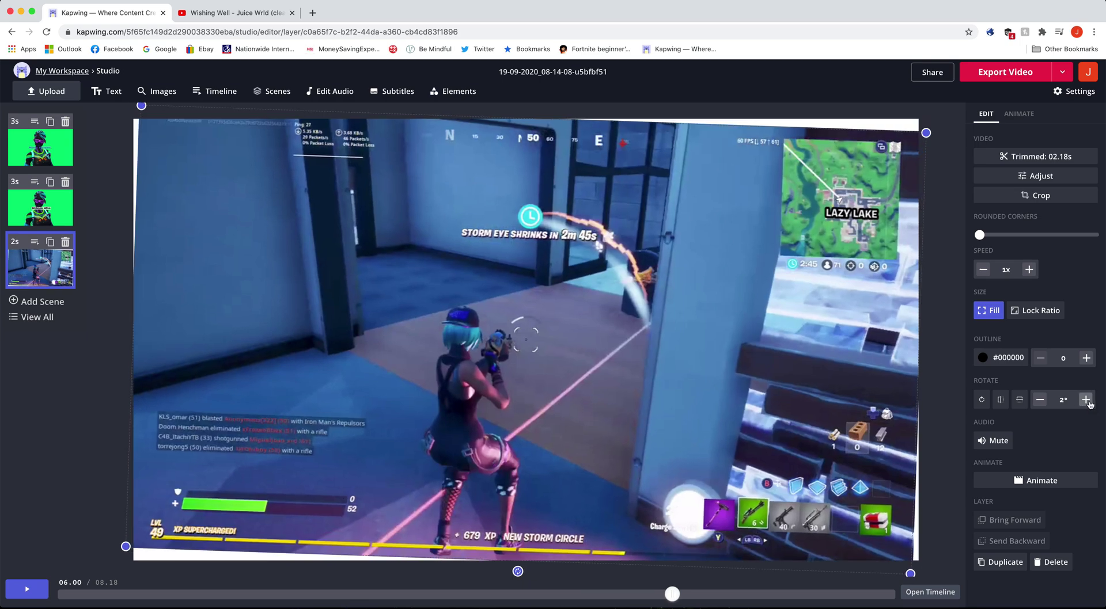
click(1086, 400)
click(1039, 400)
click(1039, 399)
click(1039, 400)
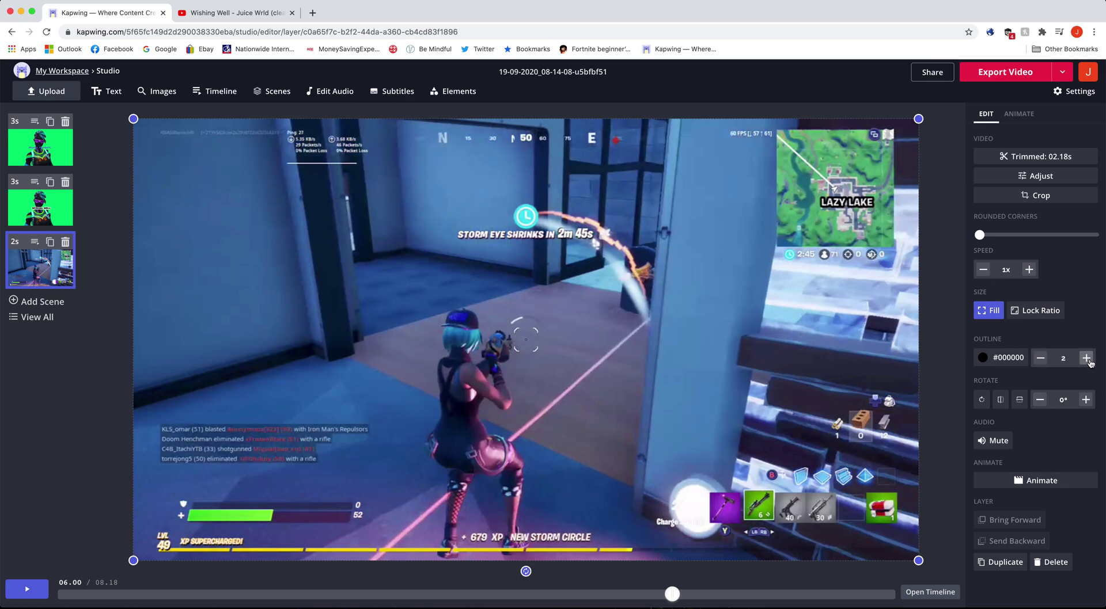
Step: Give the gameplay video an orange #FFA726 outline with a thickness of 9, and keep the video selected
click(1008, 361)
click(682, 351)
click(1086, 358)
mouse_move(918, 119)
mouse_down()
mouse_move(886, 151)
mouse_move(923, 120)
mouse_up()
click(924, 123)
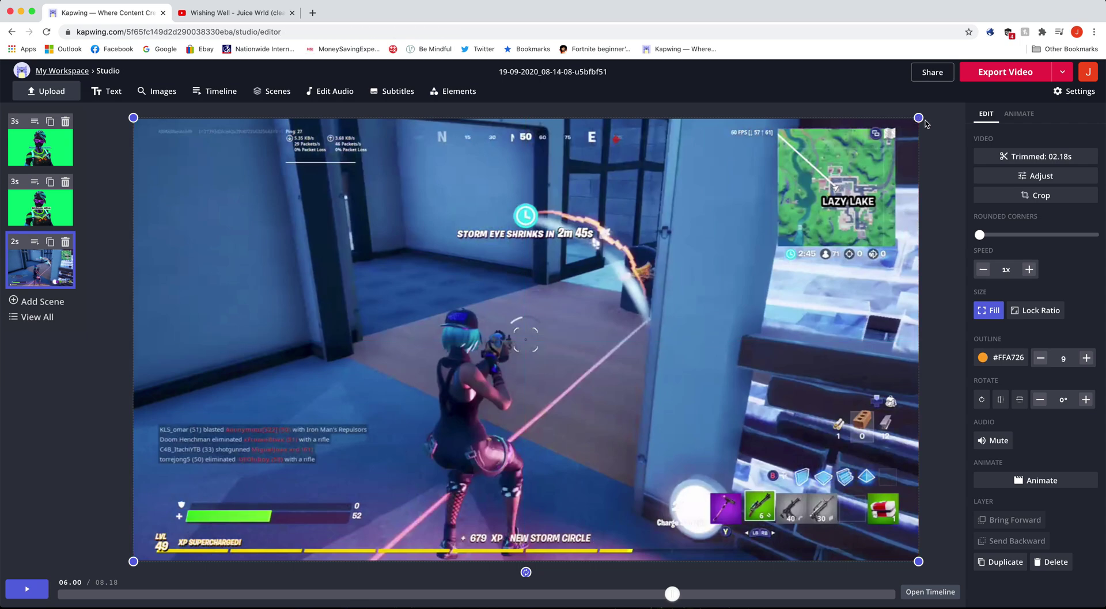
click(890, 144)
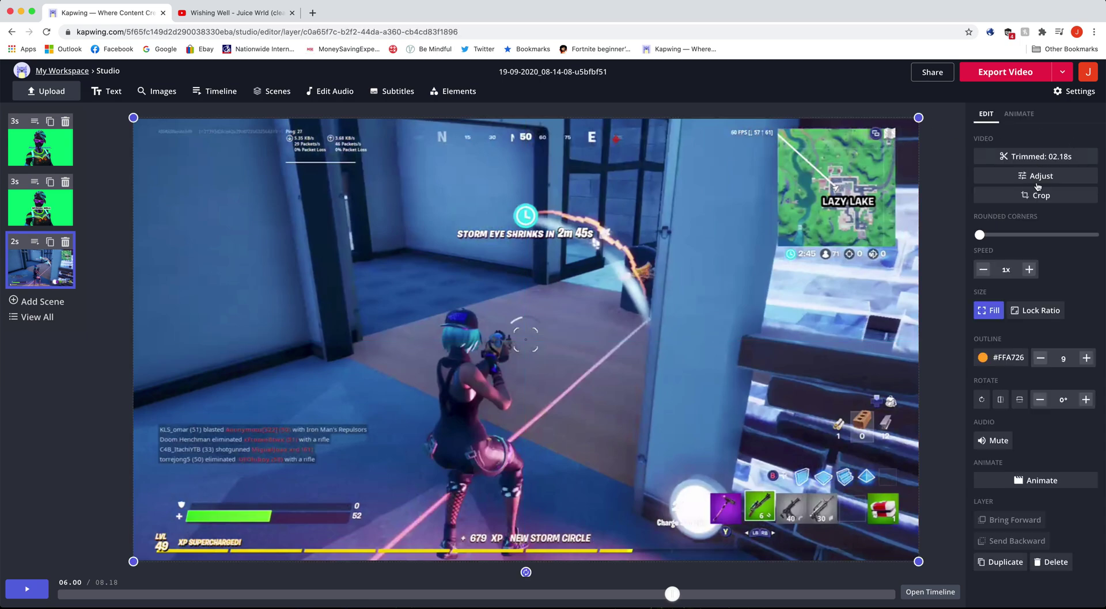
Step: Slow the gameplay video to 0.25x speed and play part of it as a preview
mouse_move(979, 235)
mouse_down()
mouse_move(1098, 231)
mouse_move(973, 234)
mouse_up()
click(983, 269)
click(983, 269)
click(983, 269)
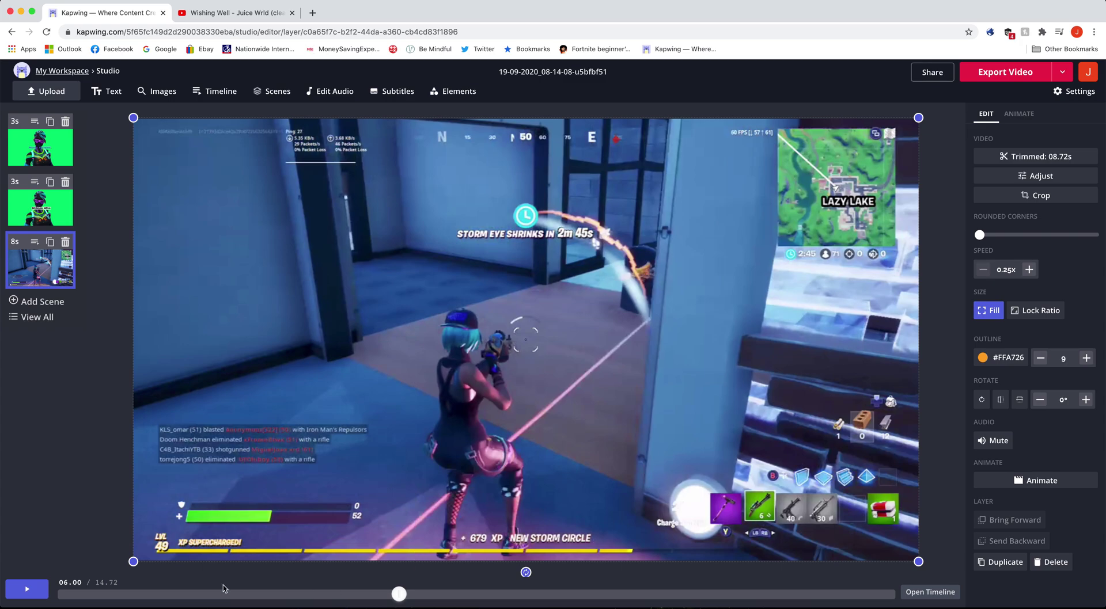
click(46, 592)
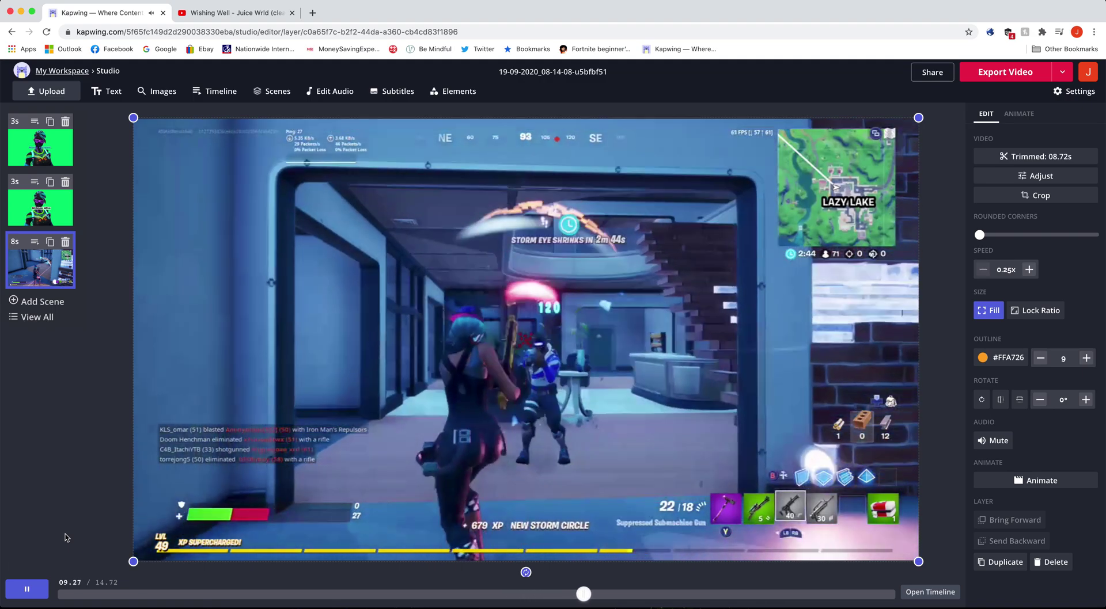
key(space)
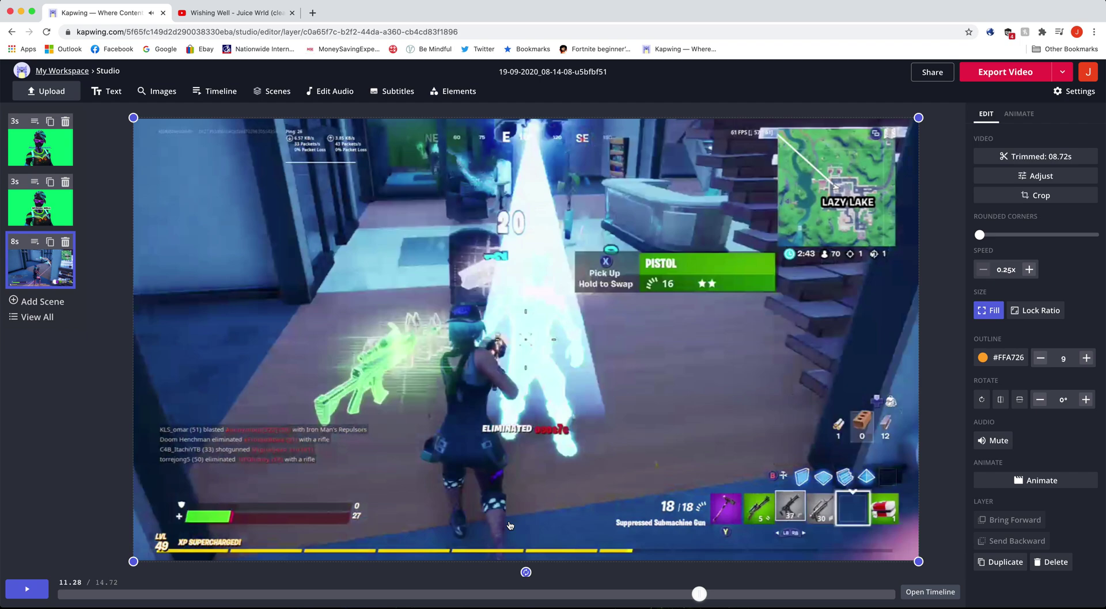
Step: Mute the gameplay video's audio and play the montage from near the start of the gameplay clip
click(999, 441)
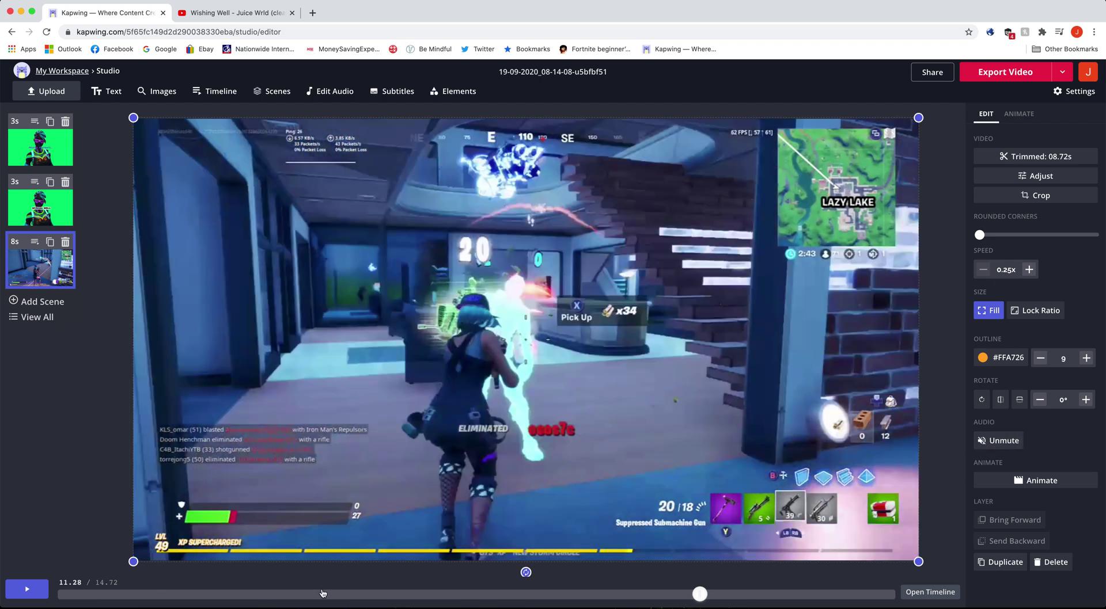
click(321, 594)
drag(354, 589, 390, 594)
click(27, 589)
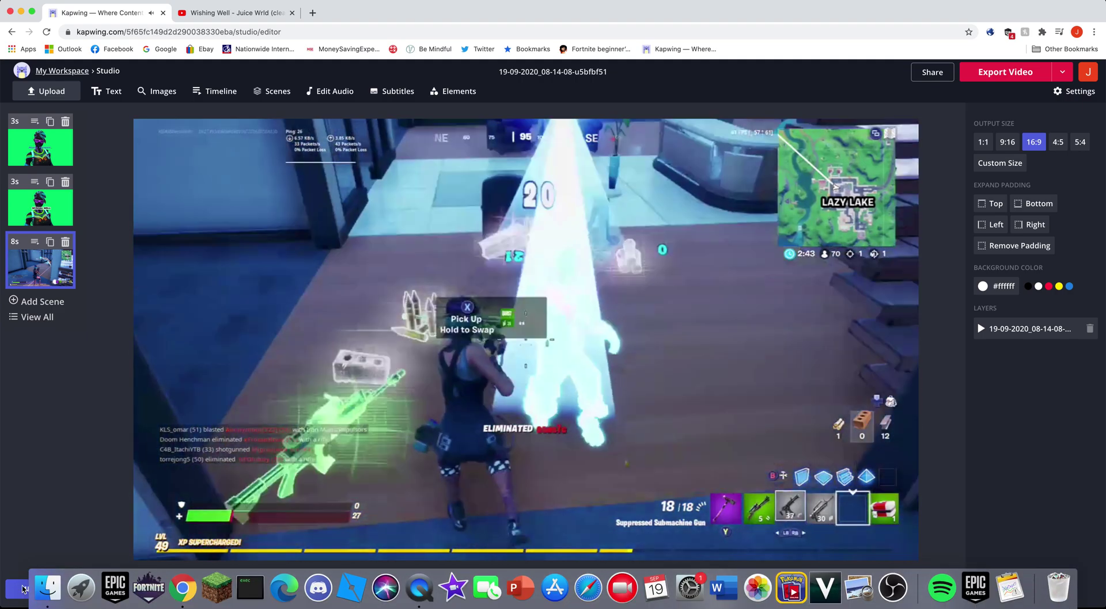
click(26, 588)
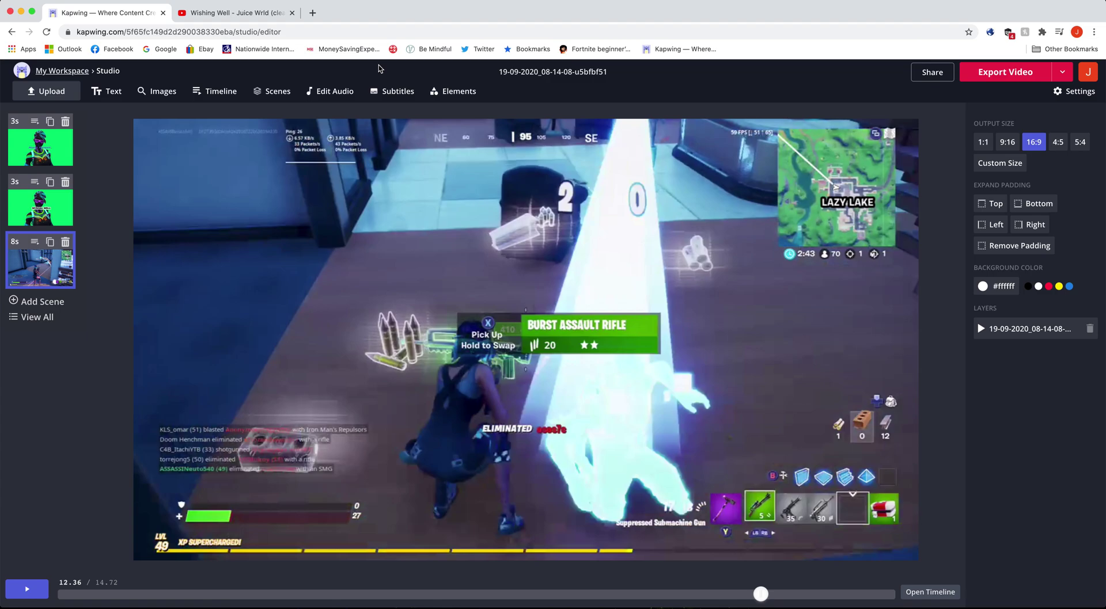
click(311, 12)
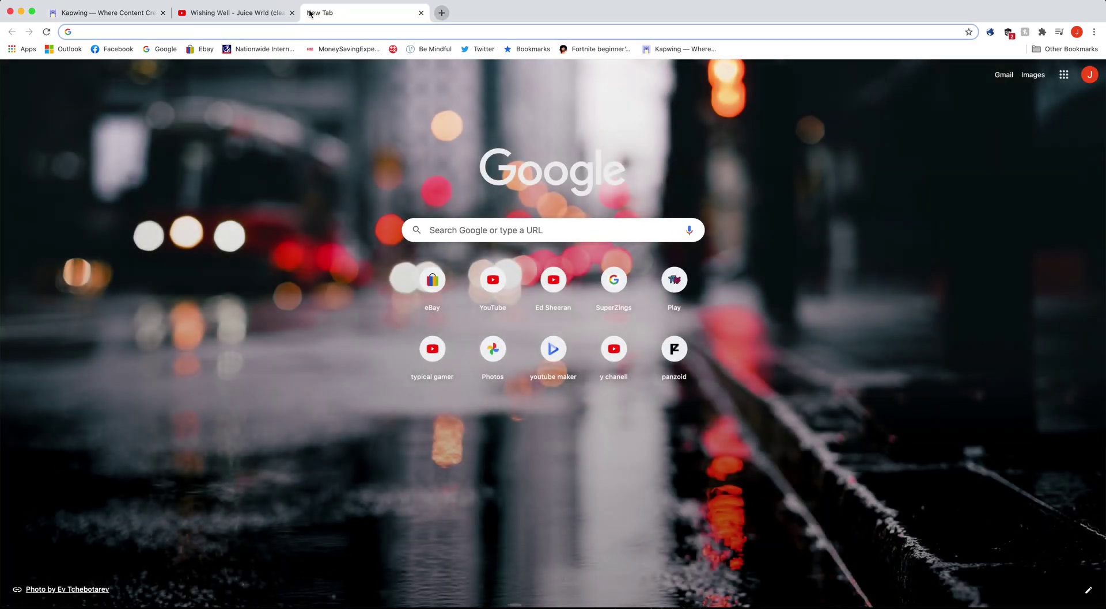
click(421, 13)
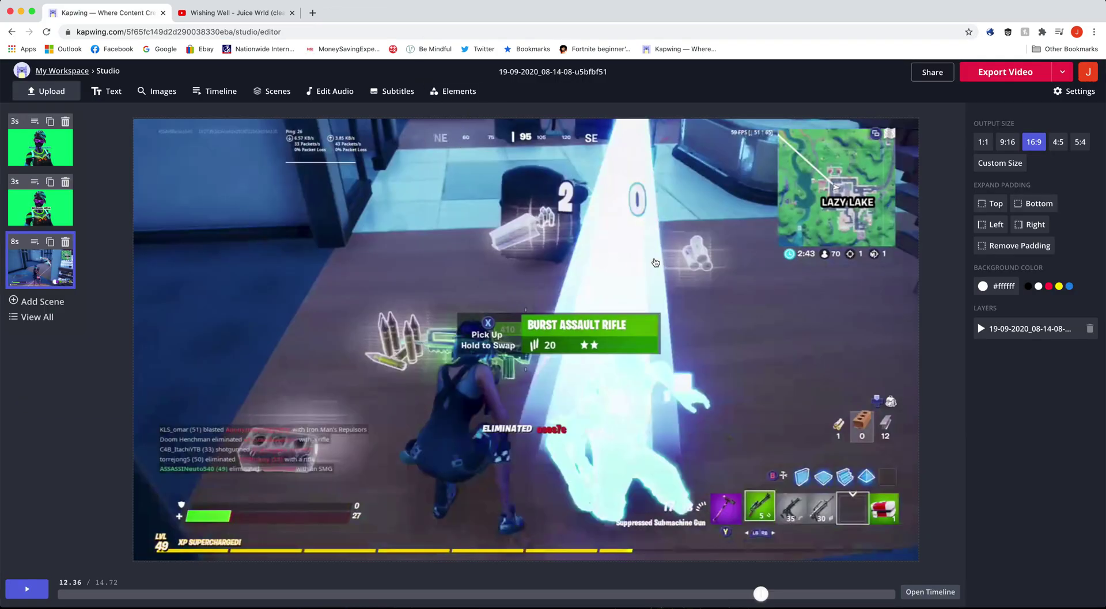